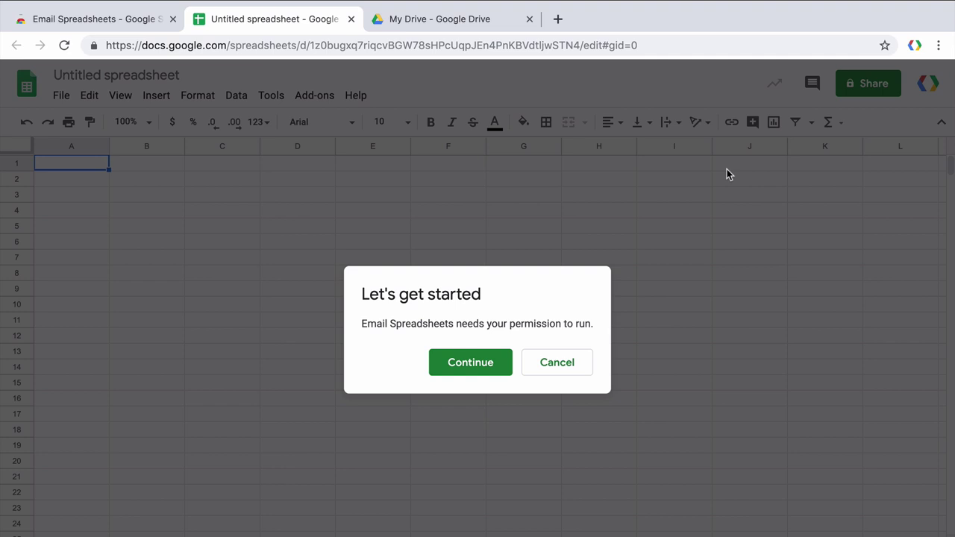
# Step: Grant Email Spreadsheets access to the Google account and close the untitled spreadsheet
pyautogui.click(501, 363)
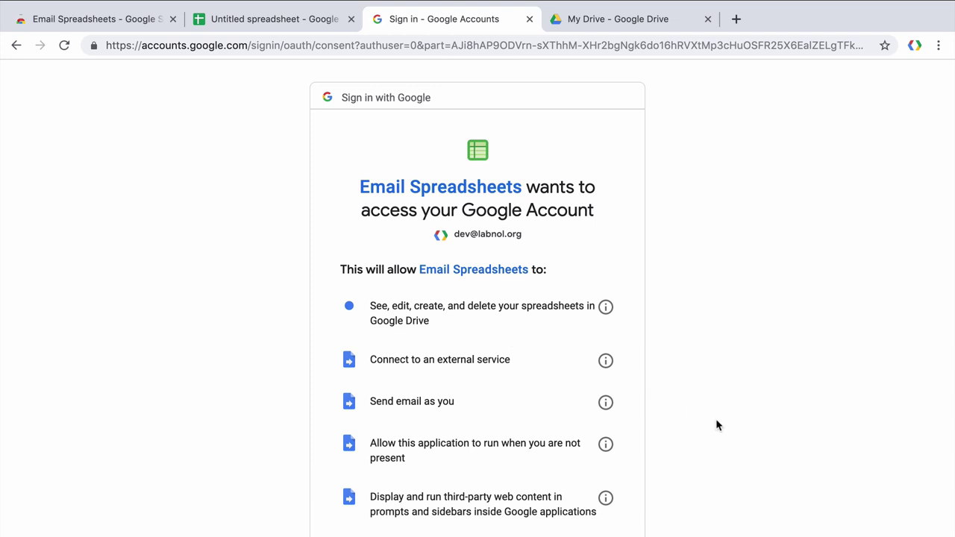
pyautogui.scroll(-4, 716, 424)
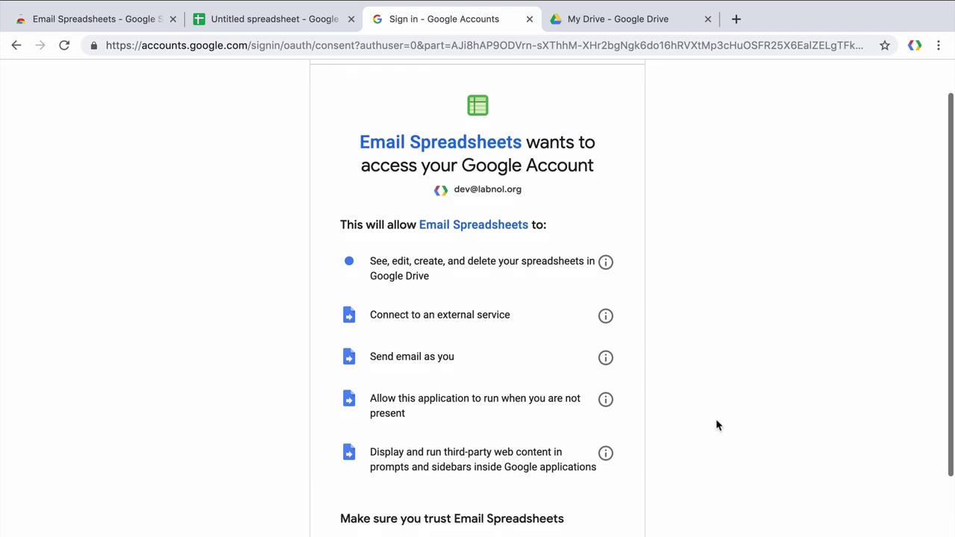
pyautogui.scroll(-2, 716, 425)
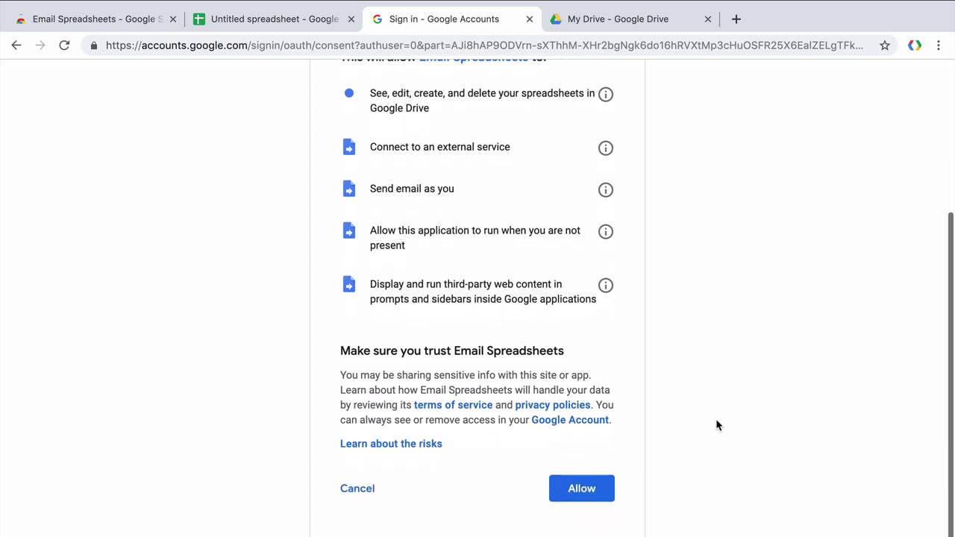
pyautogui.click(604, 490)
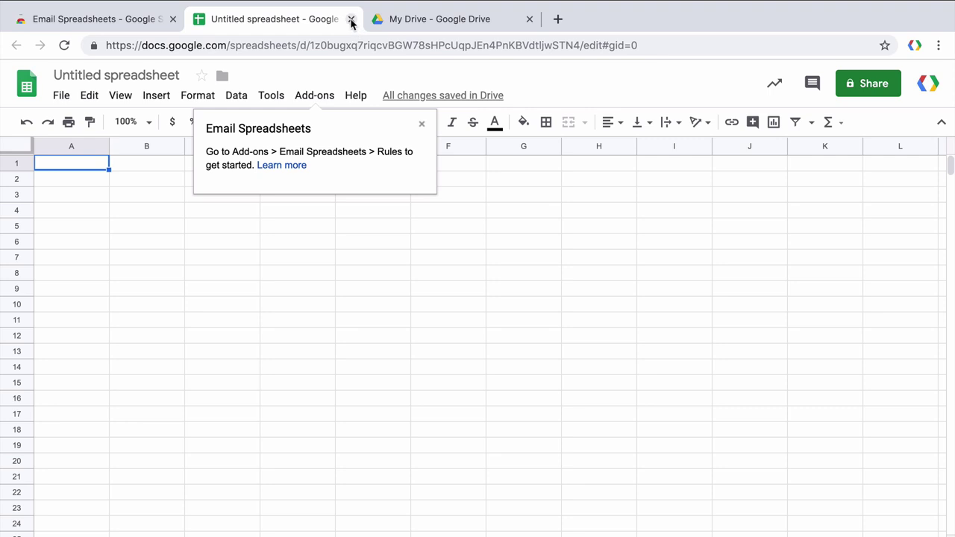
pyautogui.click(350, 19)
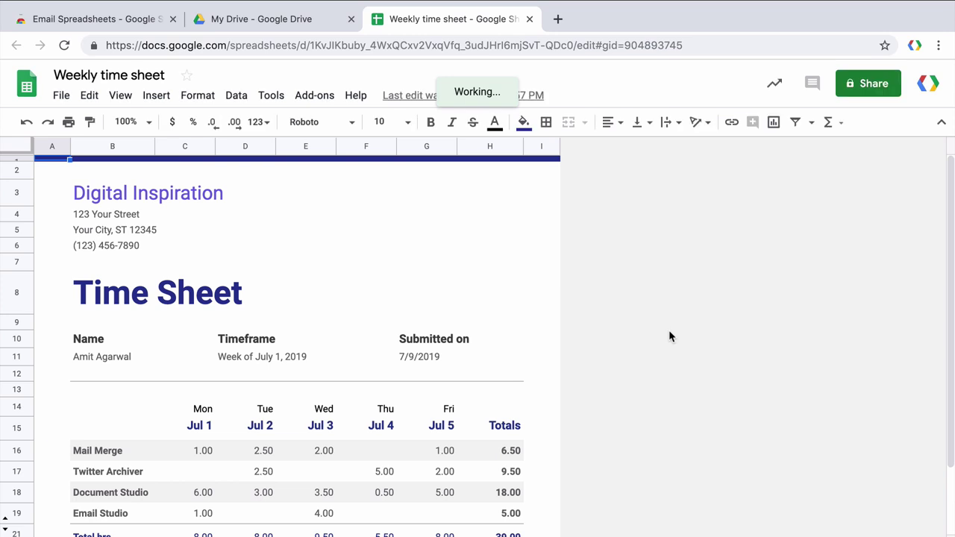
# Step: Review the 7/9/2019 submitted date and the Jul 1–5 hours table totalling $9,750.00
pyautogui.click(439, 357)
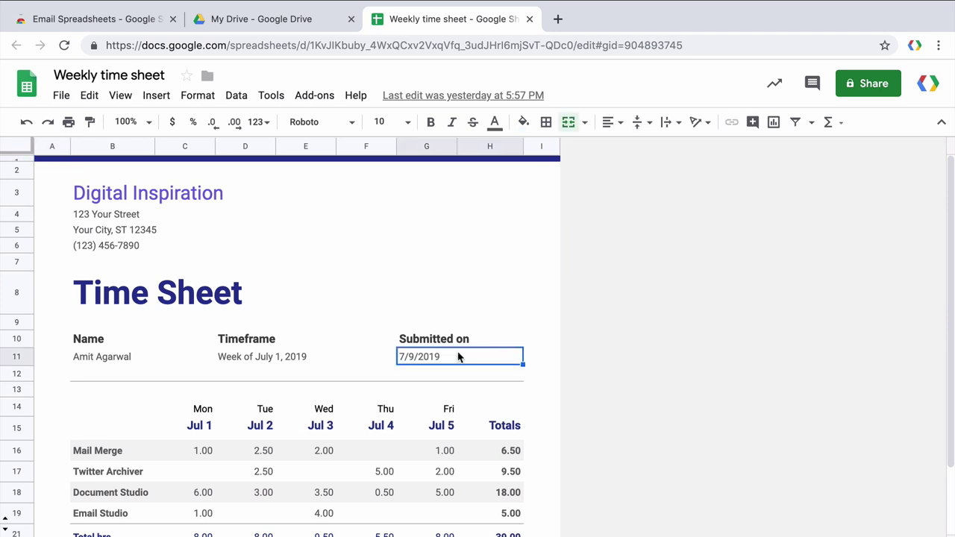
pyautogui.scroll(-1, 593, 386)
pyautogui.scroll(-1, 594, 388)
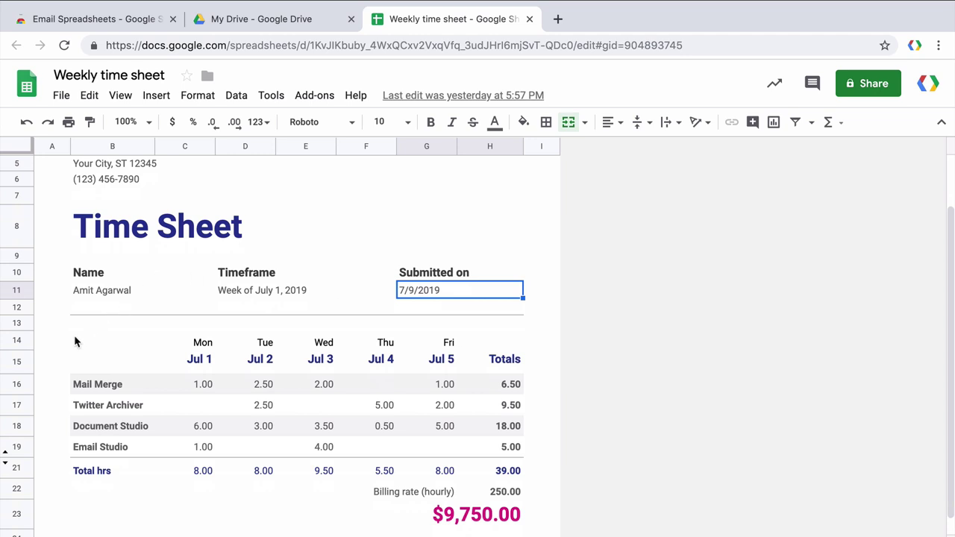
pyautogui.moveTo(75, 342); pyautogui.dragTo(515, 515)
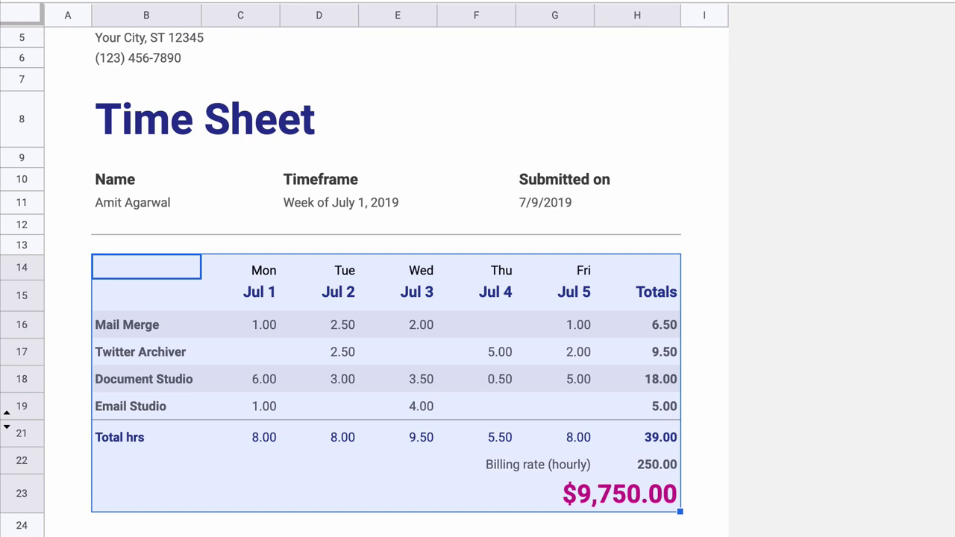
pyautogui.click(476, 225)
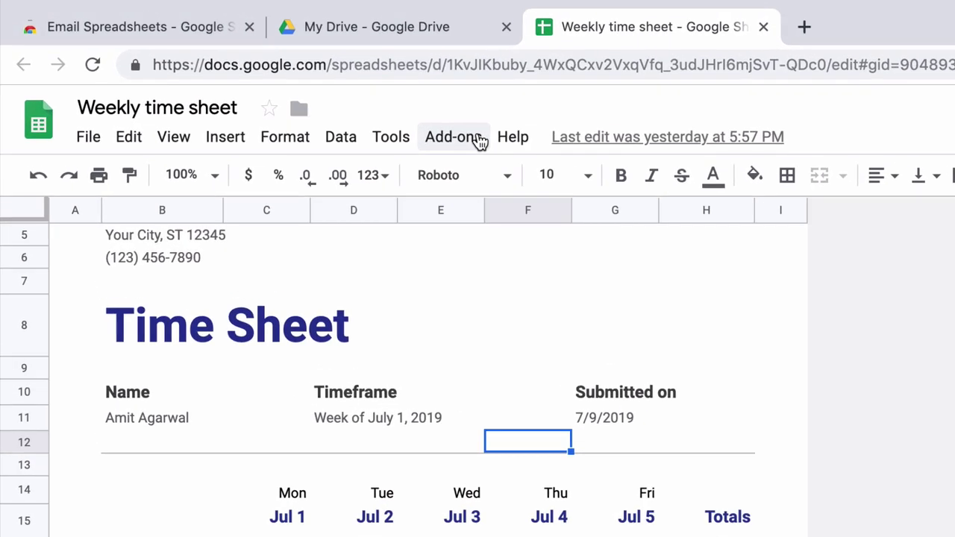
# Step: Start a new rule via Add-ons > Email Spreadsheets
pyautogui.click(453, 138)
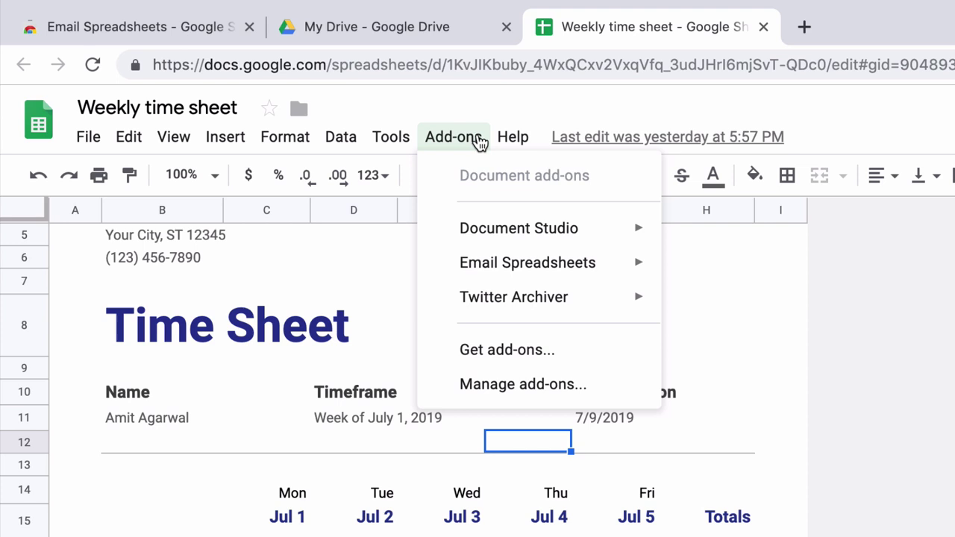
pyautogui.moveTo(596, 275)
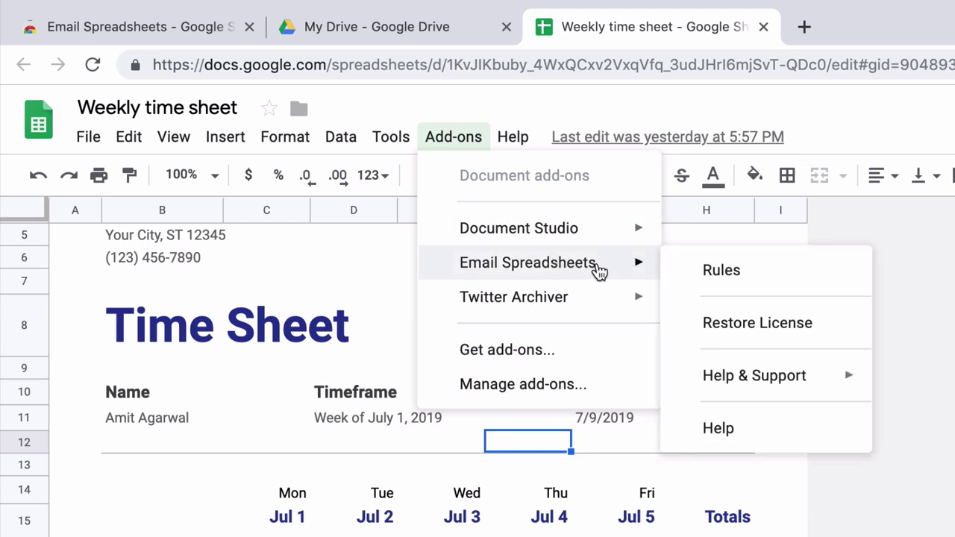
pyautogui.click(820, 273)
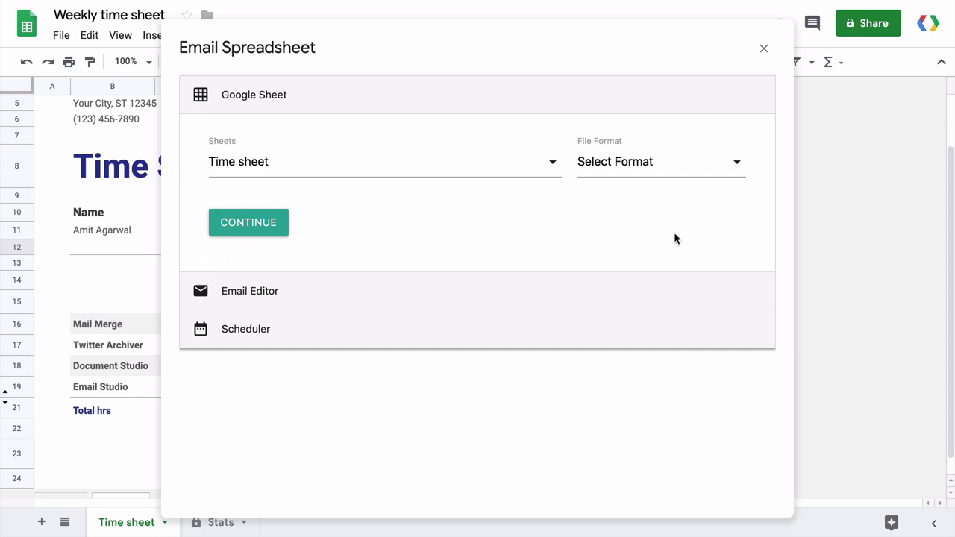
# Step: Choose Time sheet as the sheet to send in the rule
pyautogui.click(550, 162)
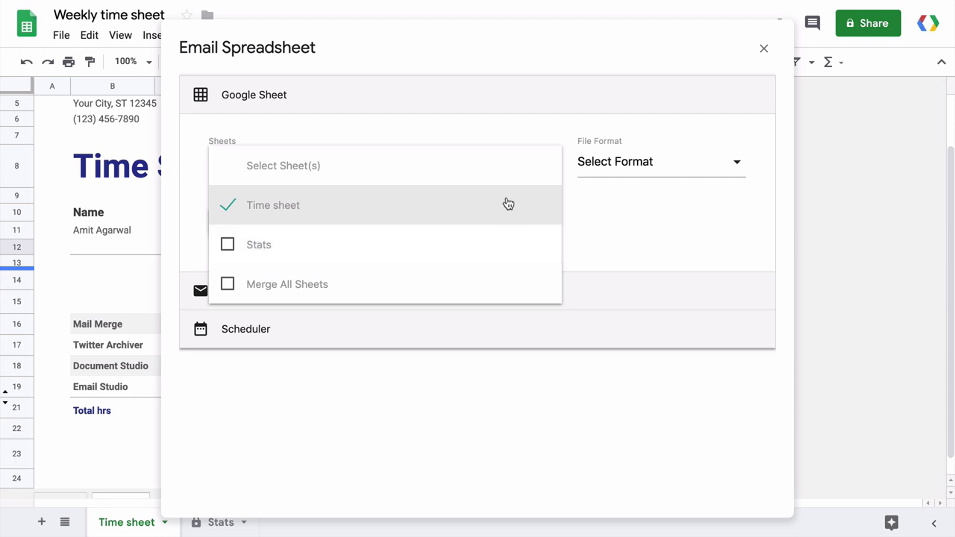
pyautogui.click(508, 203)
pyautogui.click(508, 204)
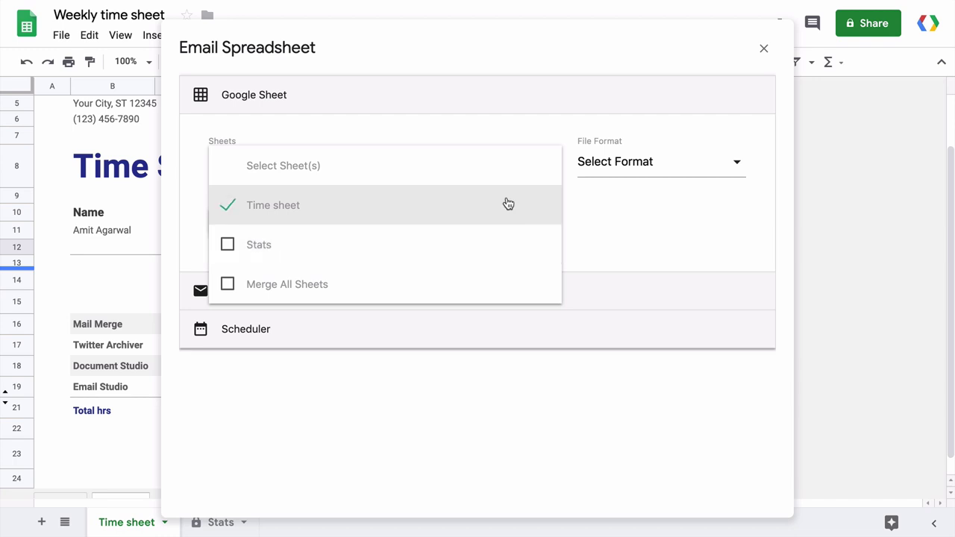
pyautogui.click(613, 227)
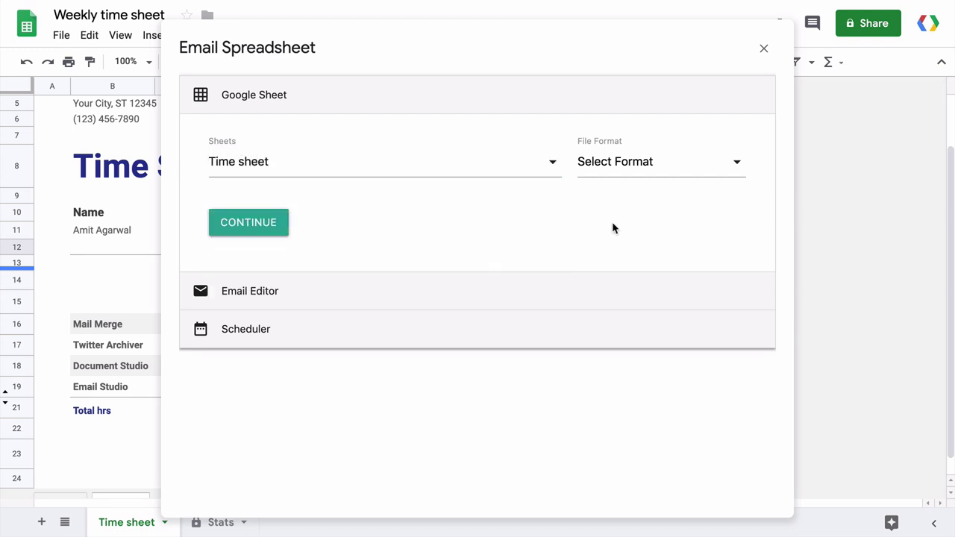
# Step: Attach the sheet as a PDF with Letter paper, Portrait orientation and Normal margins
pyautogui.click(722, 162)
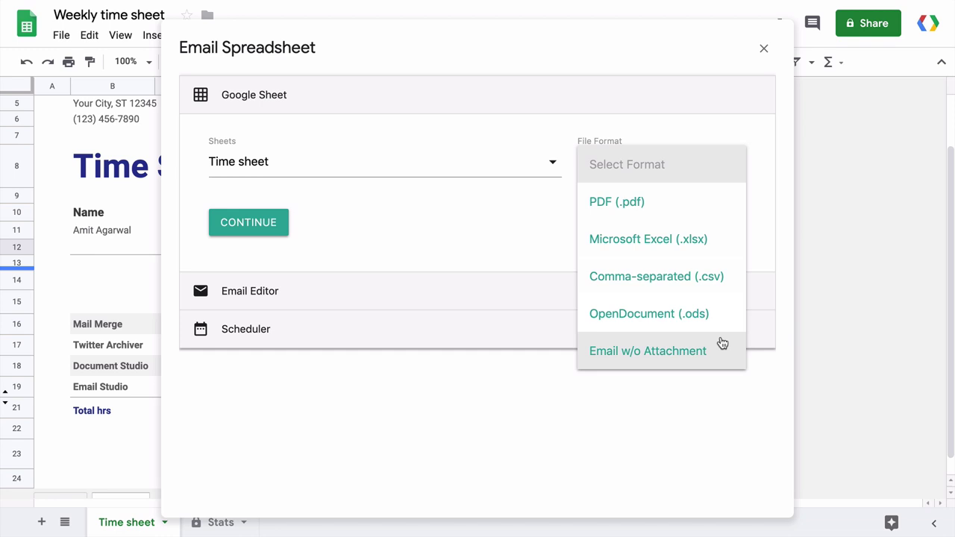
pyautogui.click(728, 210)
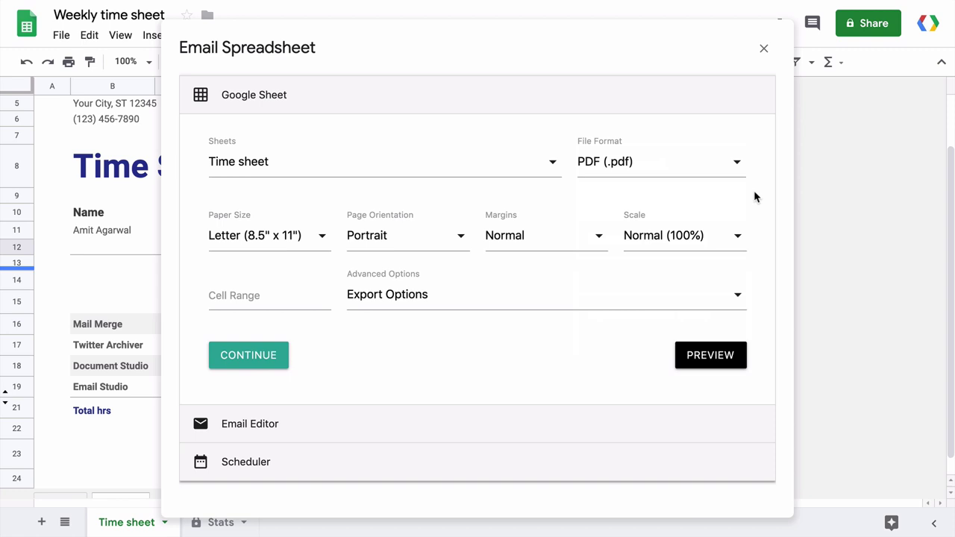
pyautogui.click(324, 235)
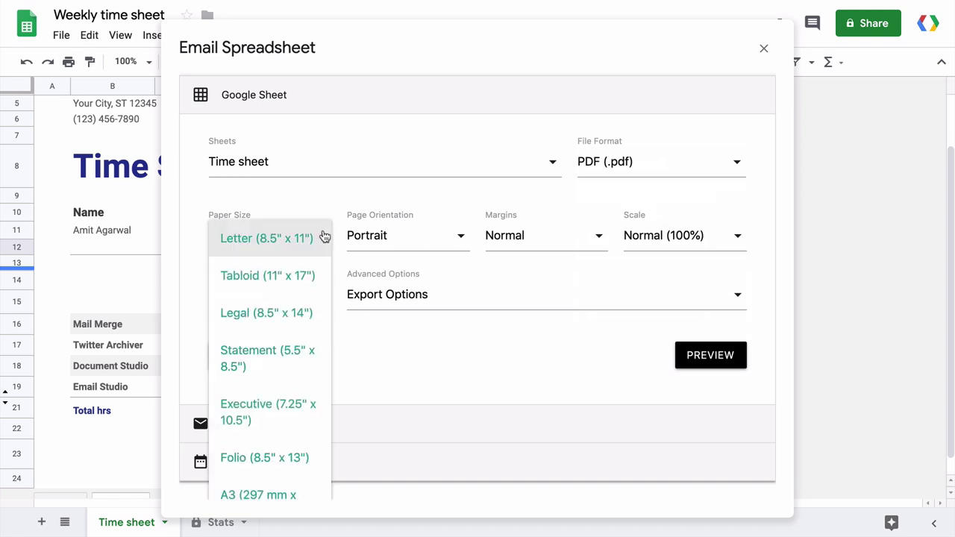
pyautogui.click(439, 238)
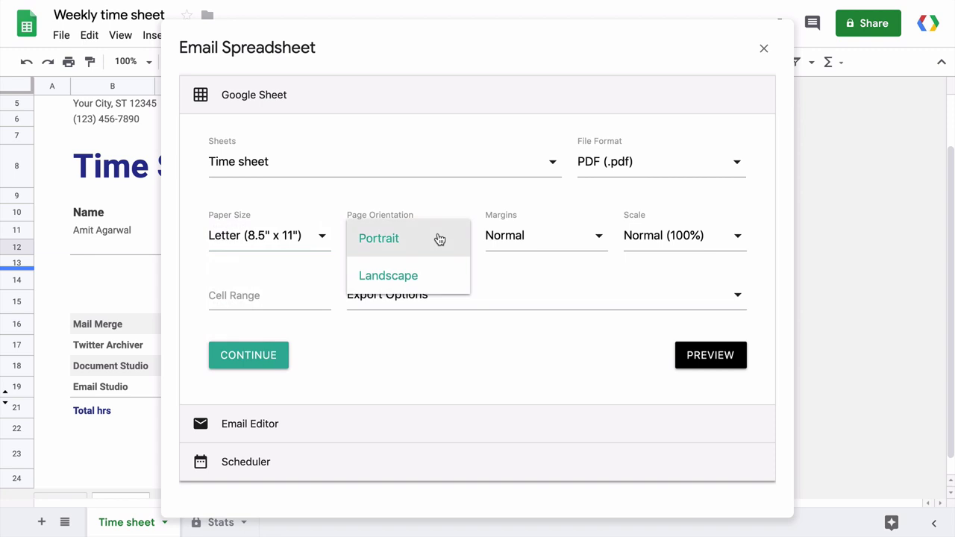
pyautogui.click(456, 195)
pyautogui.click(579, 231)
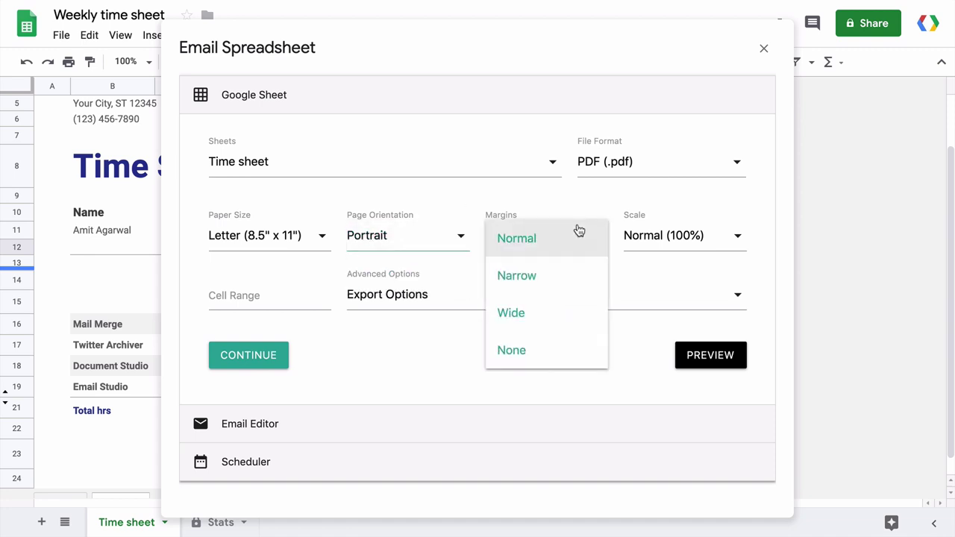
pyautogui.click(565, 197)
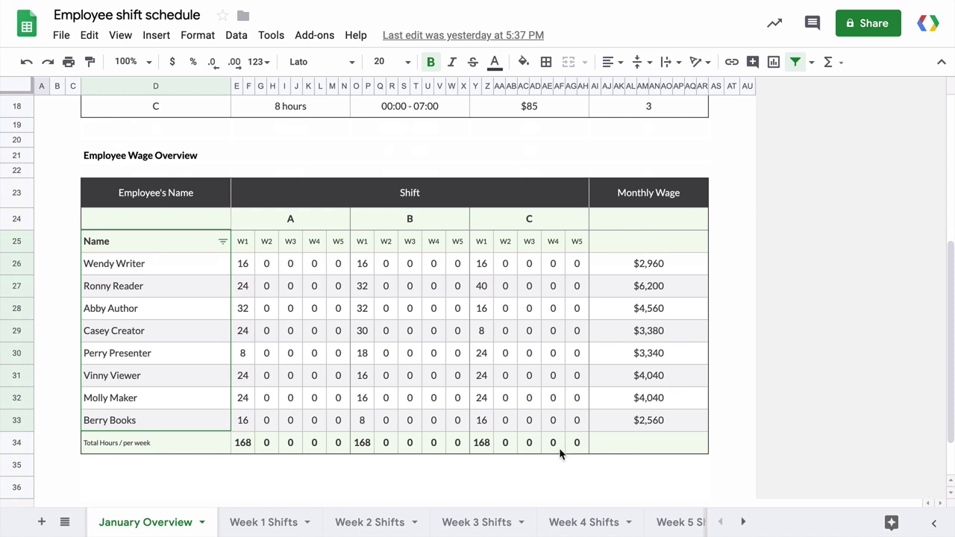
# Step: Enter the label D21 in the cell beside the Employee Wage Overview heading
pyautogui.click(153, 153)
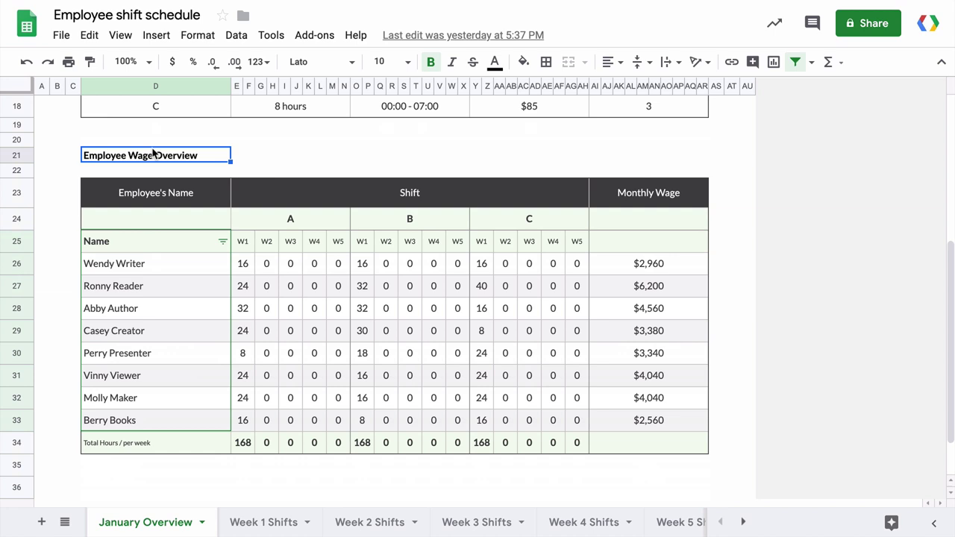
pyautogui.click(165, 84)
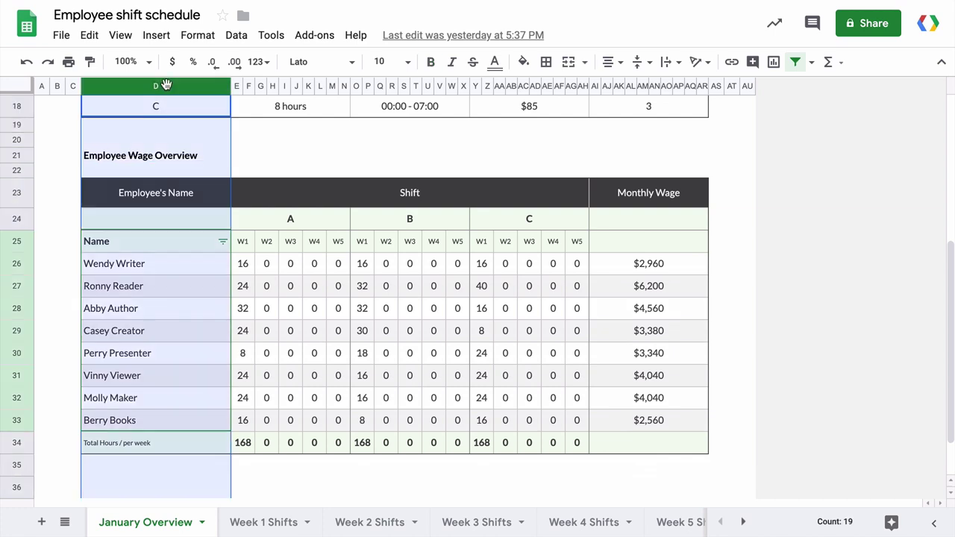
pyautogui.click(146, 153)
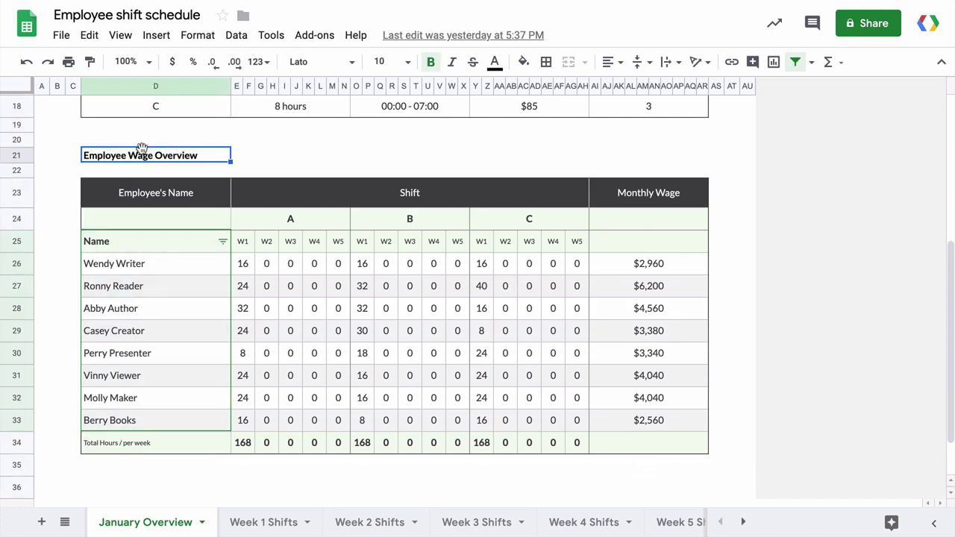
pyautogui.click(18, 155)
pyautogui.click(172, 163)
pyautogui.press('Right')
pyautogui.press('Right')
pyautogui.write('D')
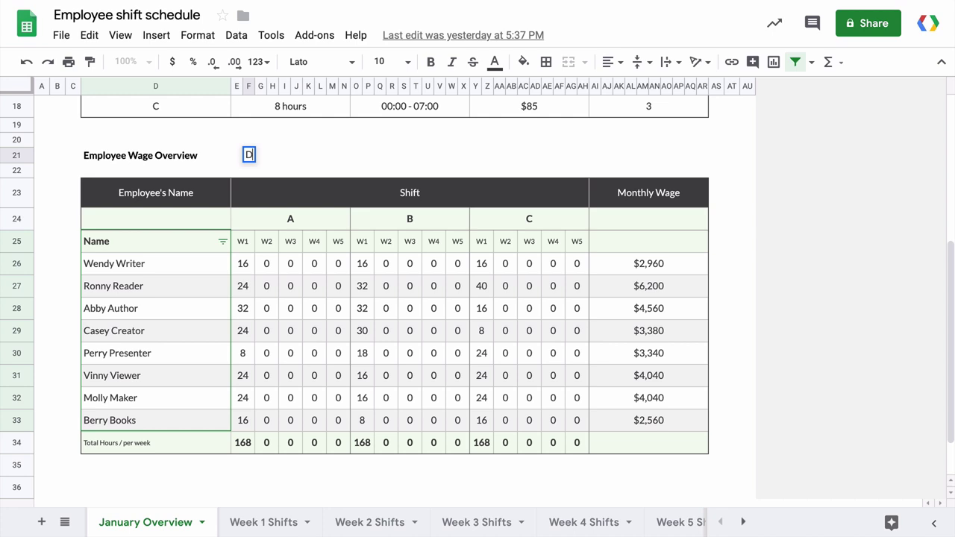
pyautogui.write('21')
pyautogui.press('Return')
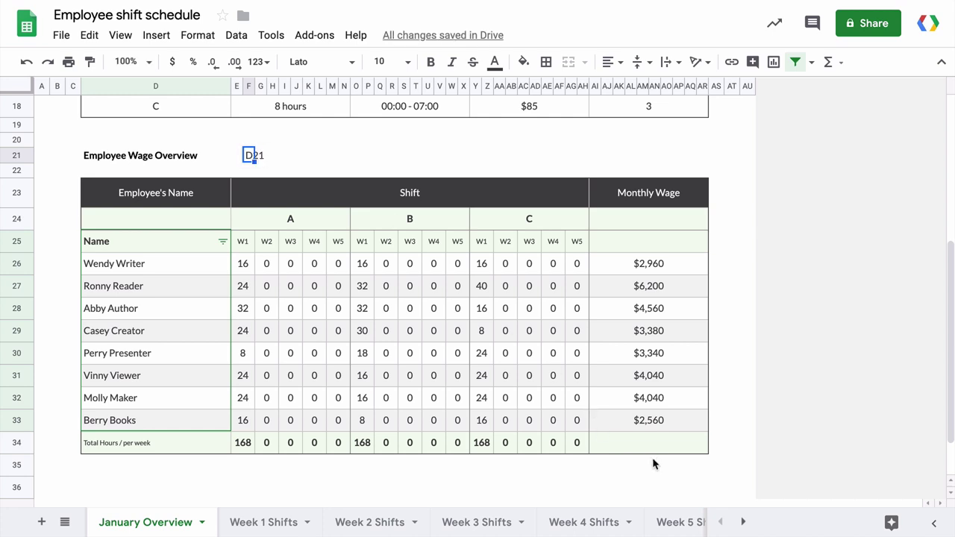
# Step: Enter the label AI34 in the row 34 Monthly Wage cell
pyautogui.click(631, 443)
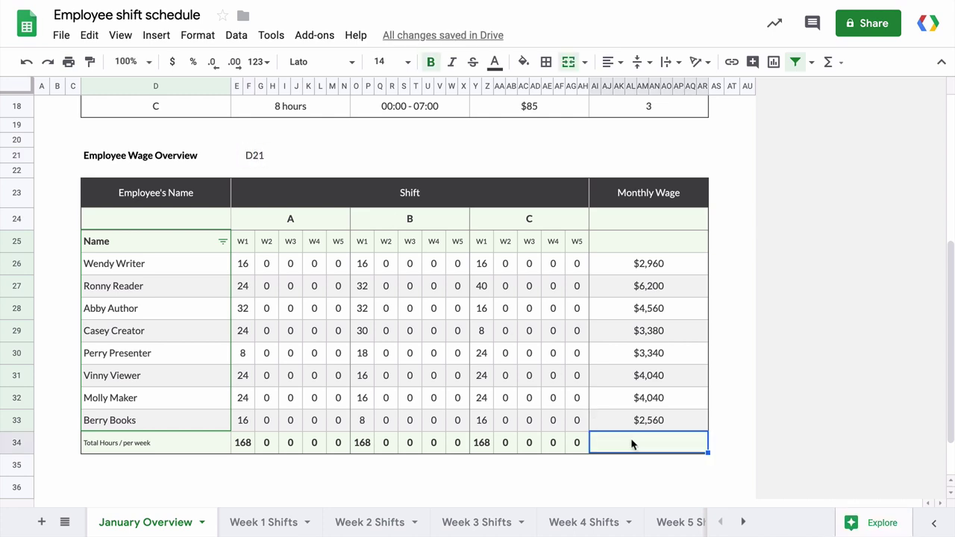
pyautogui.click(592, 86)
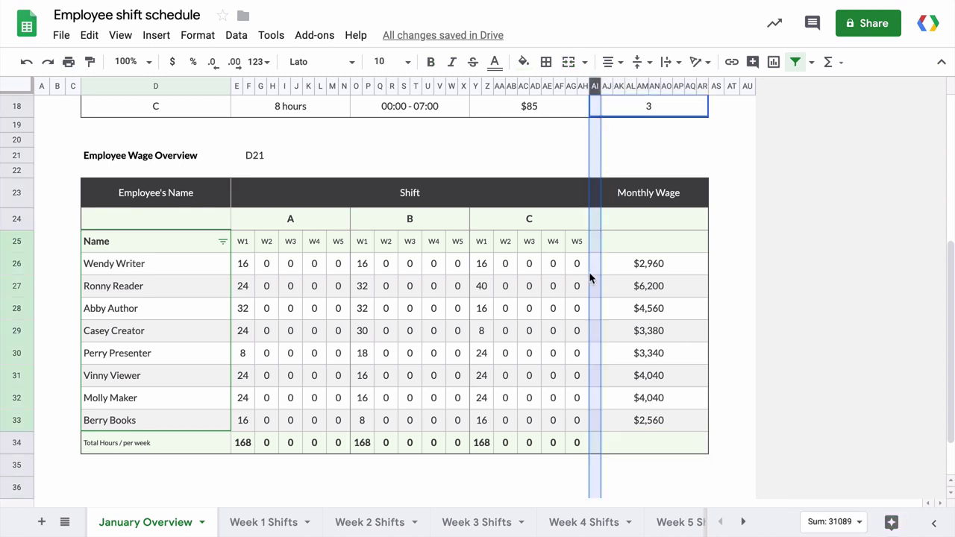
pyautogui.click(17, 446)
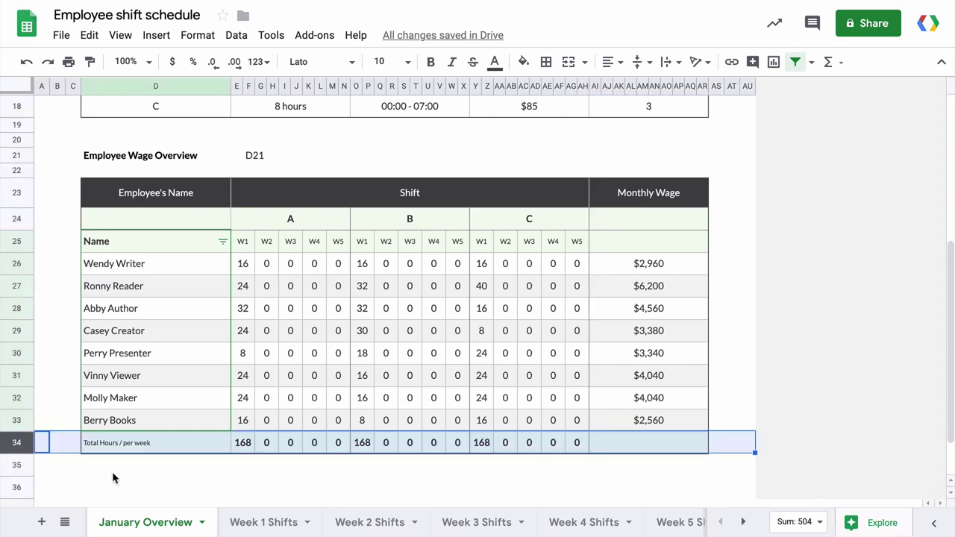
pyautogui.click(640, 440)
pyautogui.write('A')
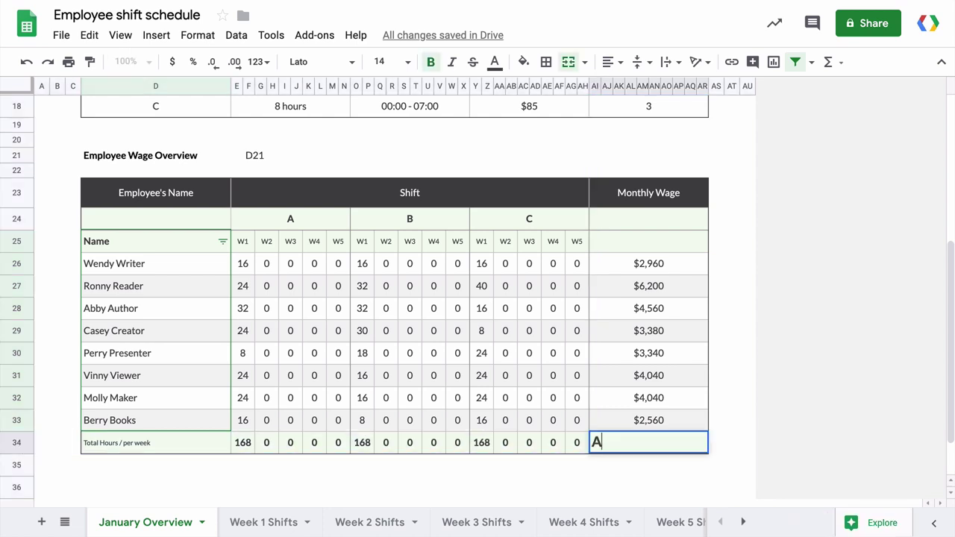
pyautogui.write('I34')
pyautogui.press('Return')
# Step: Select the D21:AI34 wage table and type D21:AI34 in an empty cell below it
pyautogui.click(158, 159)
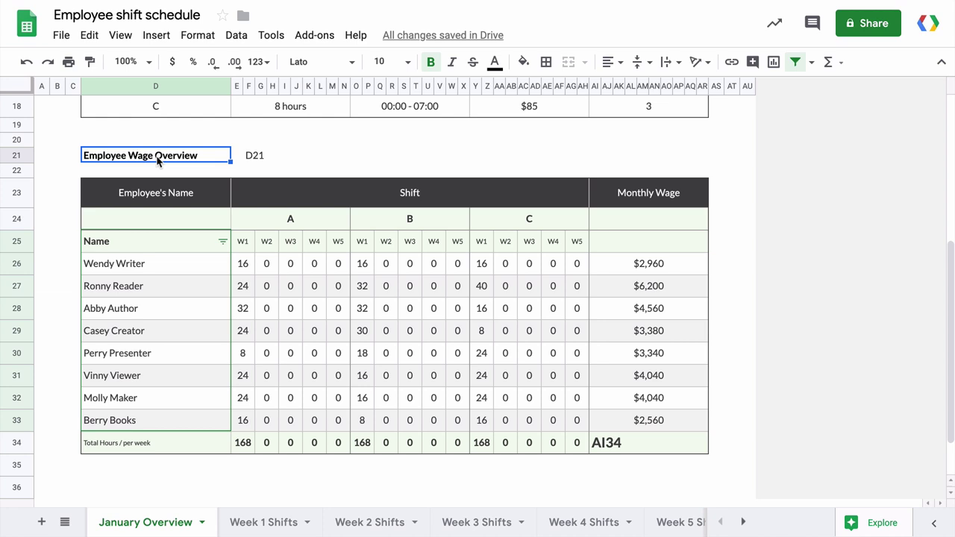
pyautogui.hotkey('shift', 'Right')
pyautogui.hotkey('shift', 'Right')
pyautogui.hotkey('shift', 'Right')
pyautogui.hotkey('shift', 'Right')
pyautogui.hotkey('shift', 'Right')
pyautogui.hotkey('shift', 'Right')
pyautogui.hotkey('shift', 'Right')
pyautogui.hotkey('shift', 'Right')
pyautogui.hotkey('shift', 'Right')
pyautogui.hotkey('shift', 'Right')
pyautogui.hotkey('shift', 'Right')
pyautogui.hotkey('shift', 'Right')
pyautogui.hotkey('shift', 'Right')
pyautogui.hotkey('shift', 'Right')
pyautogui.hotkey('shift', 'Right')
pyautogui.hotkey('shift', 'Right')
pyautogui.hotkey('shift', 'Right')
pyautogui.hotkey('shift', 'Right')
pyautogui.hotkey('shift', 'Right')
pyautogui.hotkey('shift', 'Right')
pyautogui.hotkey('shift', 'Down')
pyautogui.hotkey('shift', 'Down')
pyautogui.hotkey('shift', 'Down')
pyautogui.hotkey('shift', 'Down')
pyautogui.hotkey('shift', 'Down')
pyautogui.hotkey('shift', 'Down')
pyautogui.hotkey('shift', 'Down')
pyautogui.hotkey('shift', 'Down')
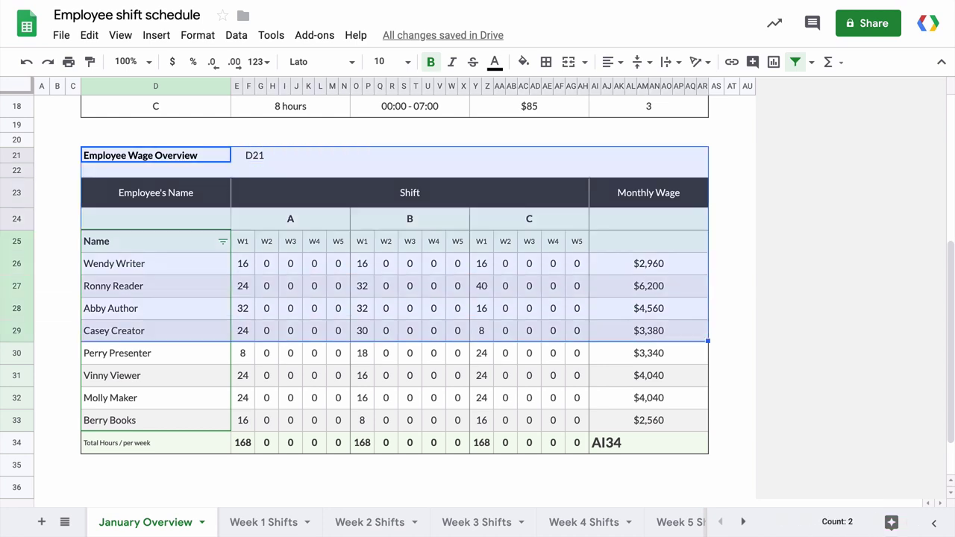
pyautogui.hotkey('shift', 'Down')
pyautogui.hotkey('shift', 'Down')
pyautogui.hotkey('shift', 'Down')
pyautogui.hotkey('shift', 'Down')
pyautogui.hotkey('shift', 'Down')
pyautogui.hotkey('shift', 'Down')
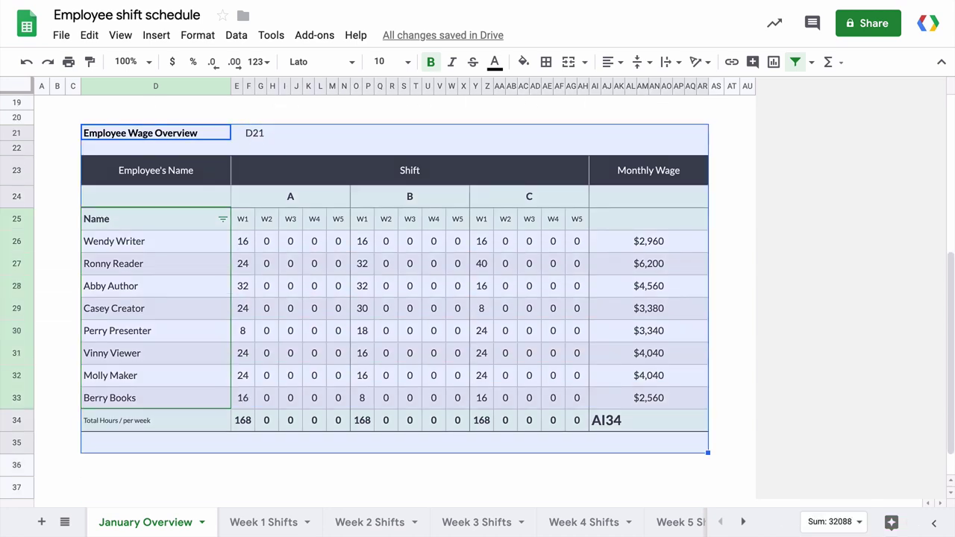
pyautogui.hotkey('shift', 'Up')
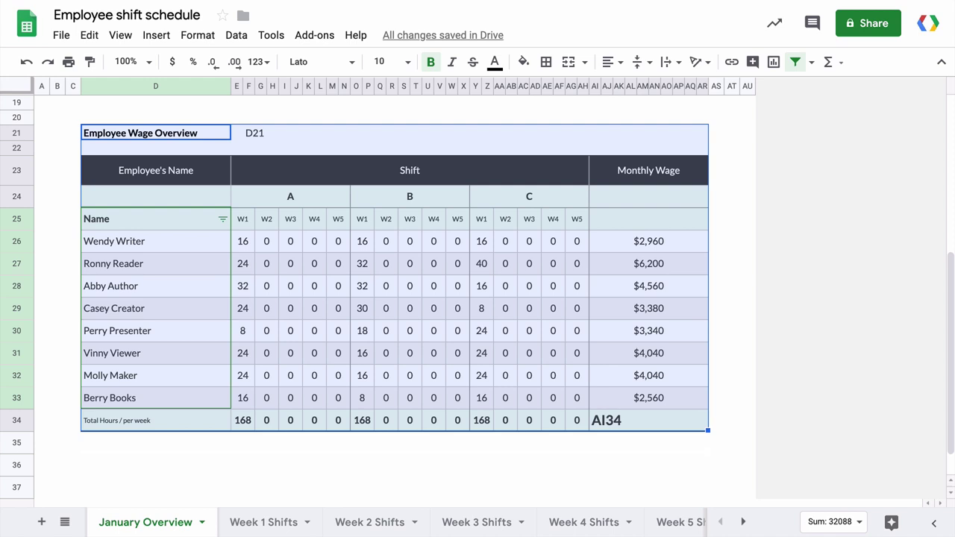
pyautogui.click(475, 464)
pyautogui.write('D')
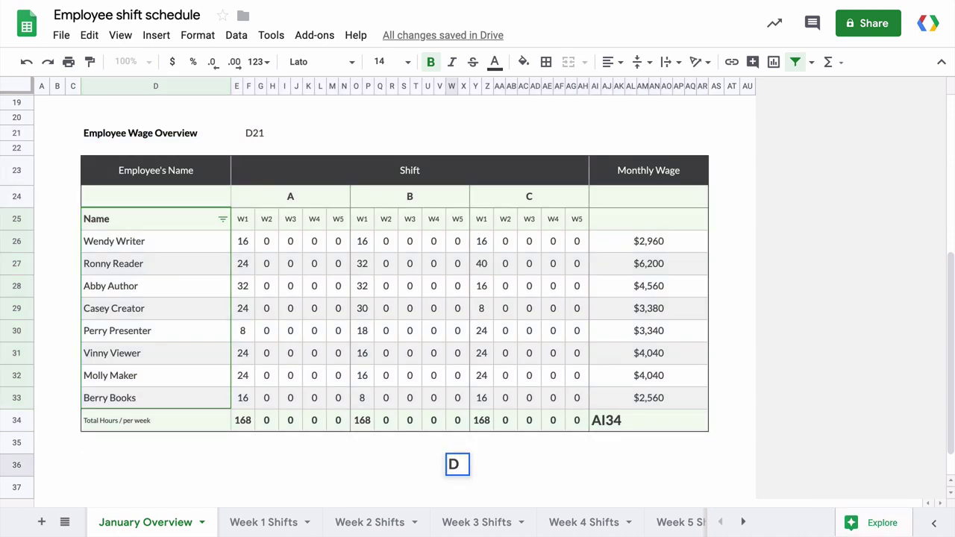
pyautogui.write('21:AI34')
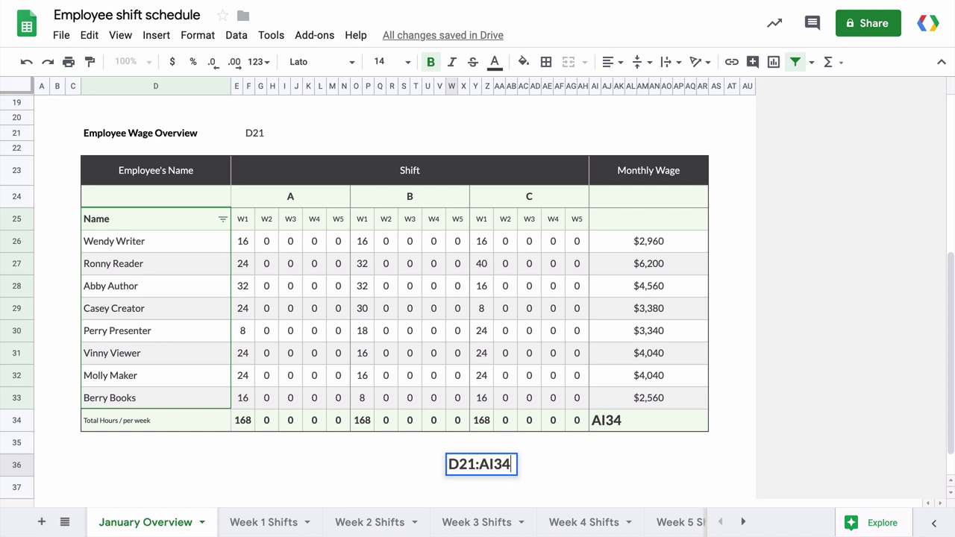
pyautogui.press('Return')
# Step: Try an A:A label in C2, then undo it
pyautogui.scroll(5, 379, 268)
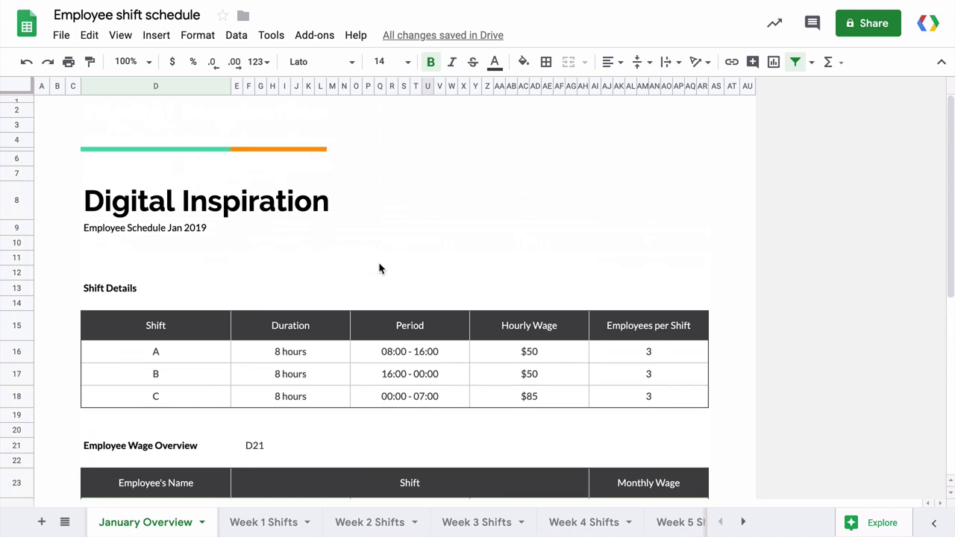
pyautogui.click(40, 85)
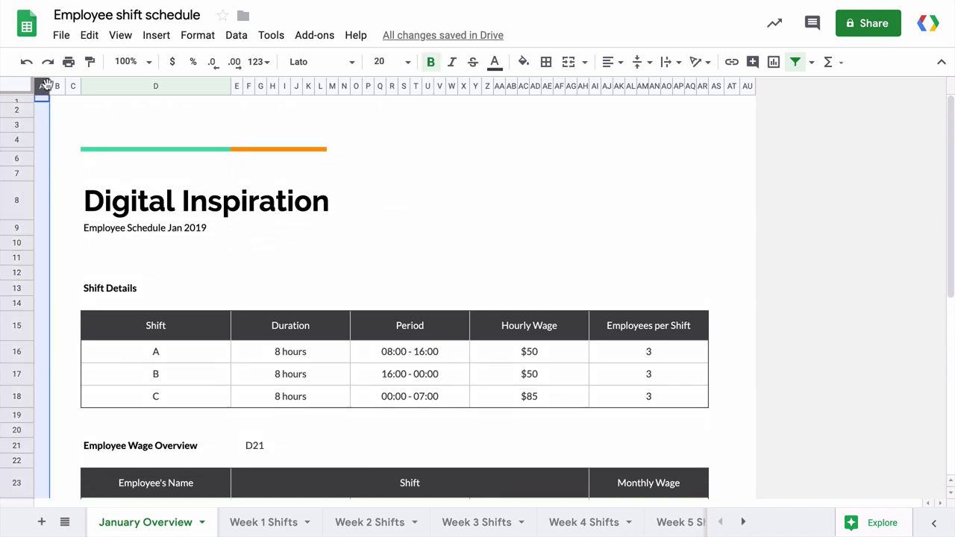
pyautogui.click(73, 109)
pyautogui.write('A')
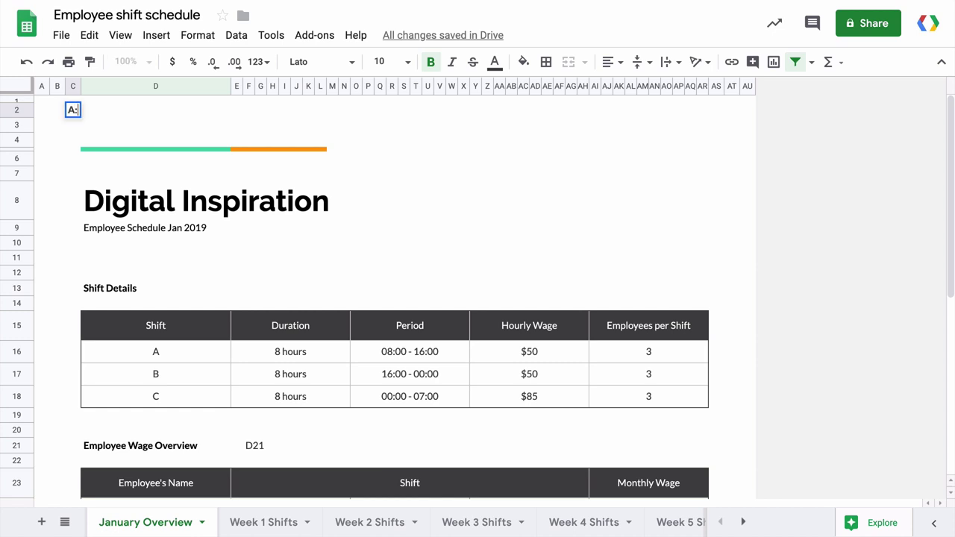
pyautogui.write(':A')
pyautogui.press('Return')
pyautogui.hotkey('ctrl', 'z')
# Step: Try a 1:2 label in D3, then delete it
pyautogui.click(18, 99)
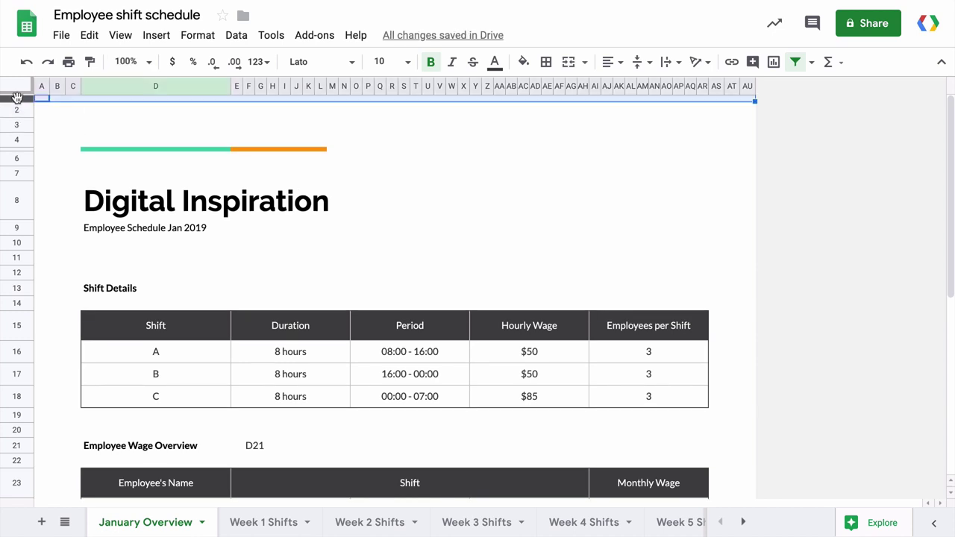
pyautogui.click(155, 125)
pyautogui.write('1:2')
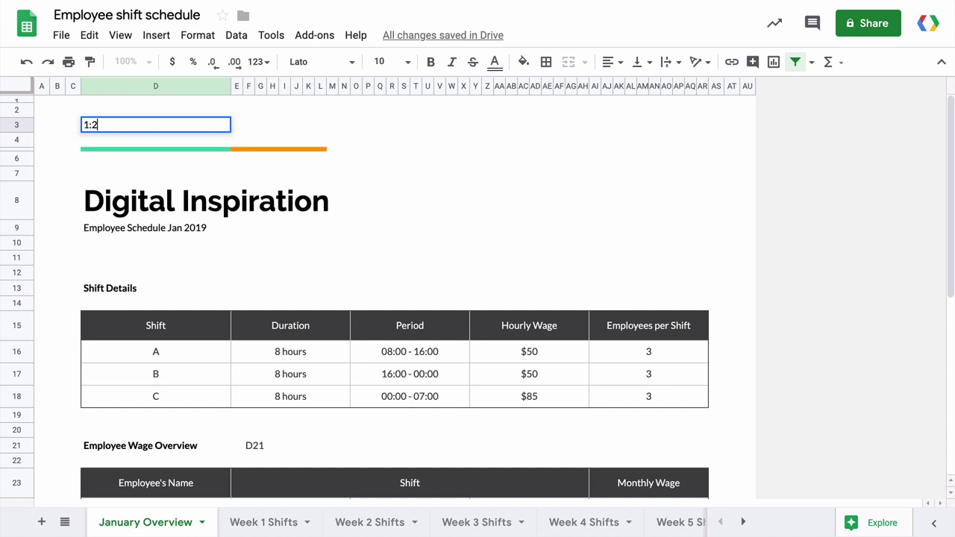
pyautogui.press('Tab')
pyautogui.click(155, 124)
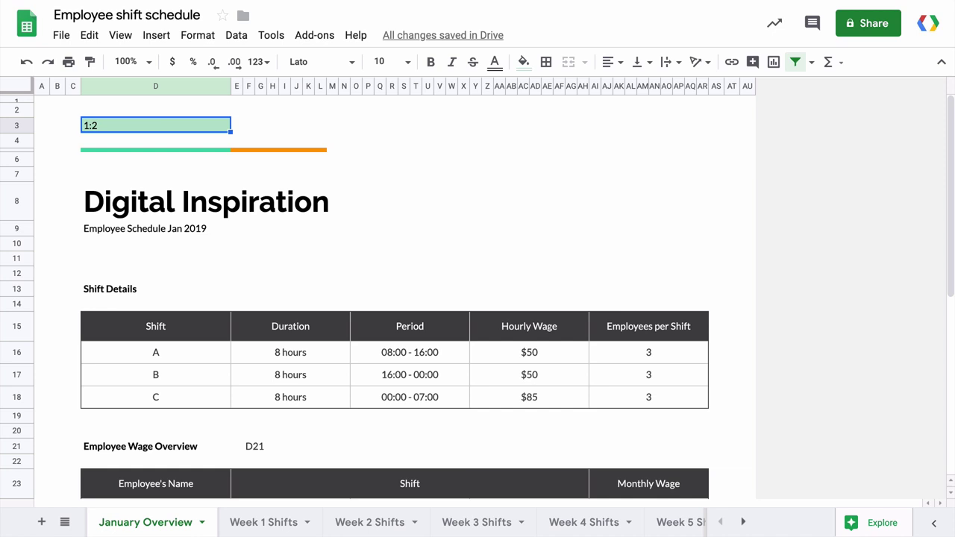
pyautogui.press('Delete')
# Step: Enter D4:D in cell D4 and select column D
pyautogui.press('Down')
pyautogui.press('Return')
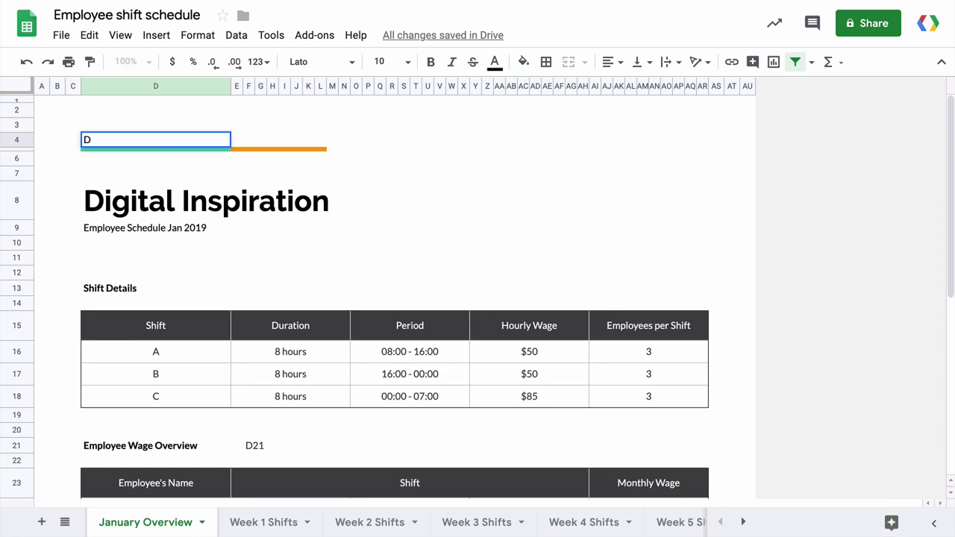
pyautogui.write('D4:D')
pyautogui.click(208, 85)
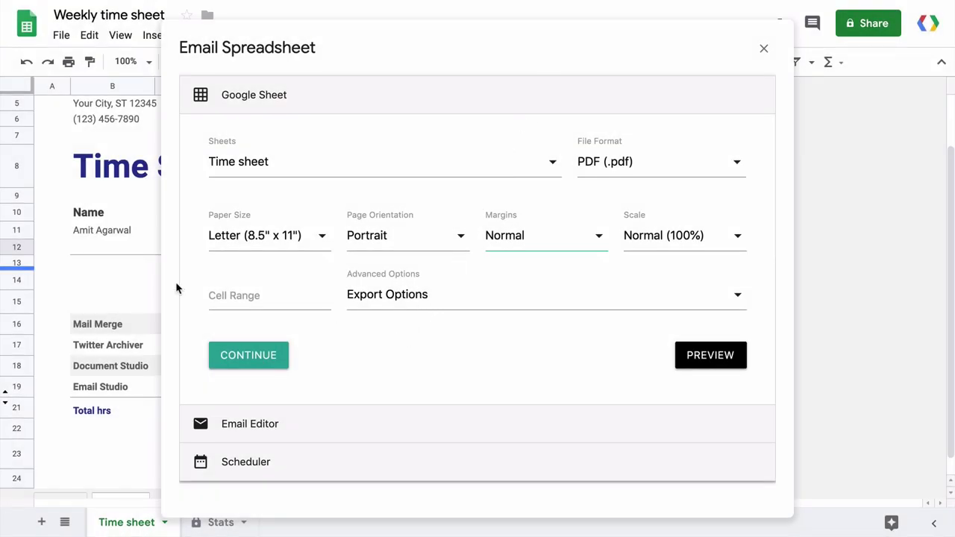
# Step: Limit the Time sheet export to cell range A10:I24 and preview the PDF
pyautogui.click(281, 288)
pyautogui.write('A')
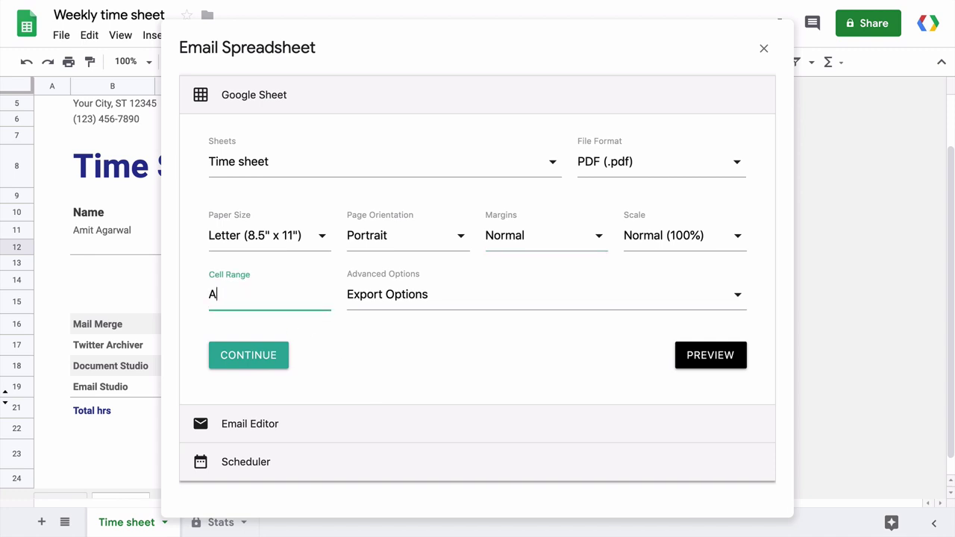
pyautogui.write('10:I24')
pyautogui.click(581, 295)
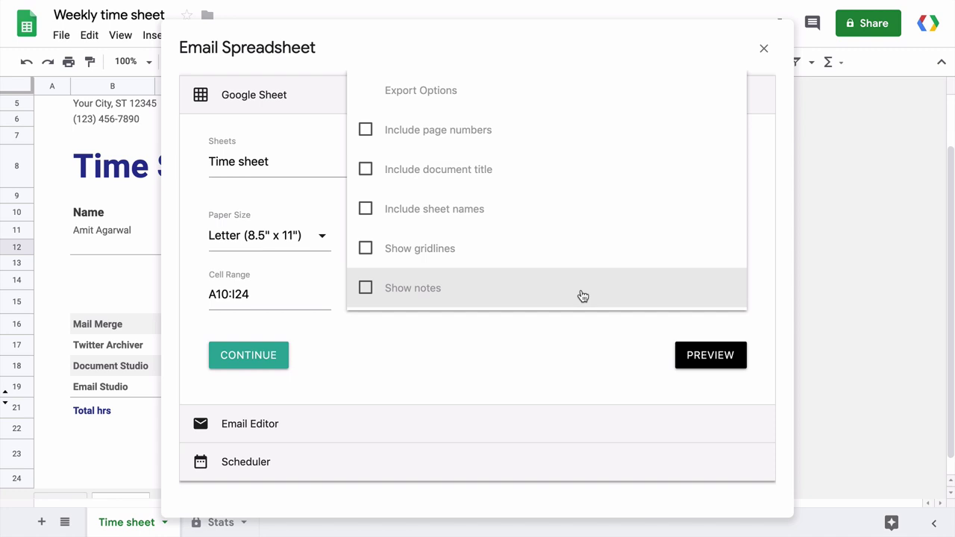
pyautogui.click(576, 357)
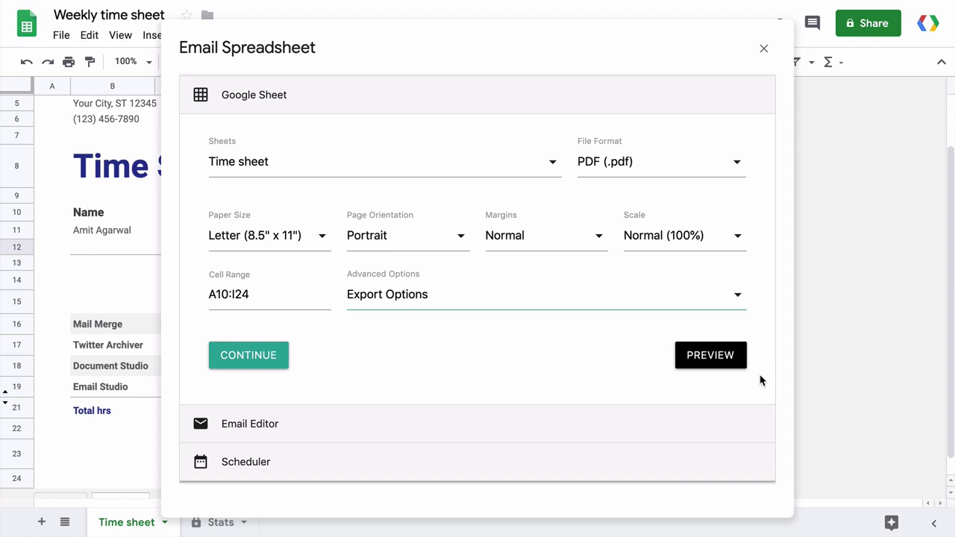
pyautogui.click(718, 358)
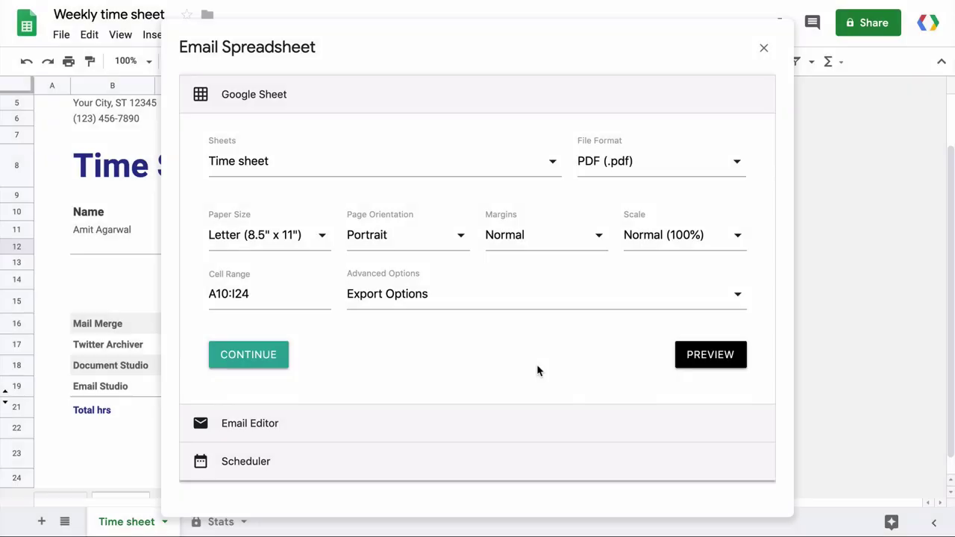
# Step: Enter the recipient's e-mail address in the To field
pyautogui.click(520, 419)
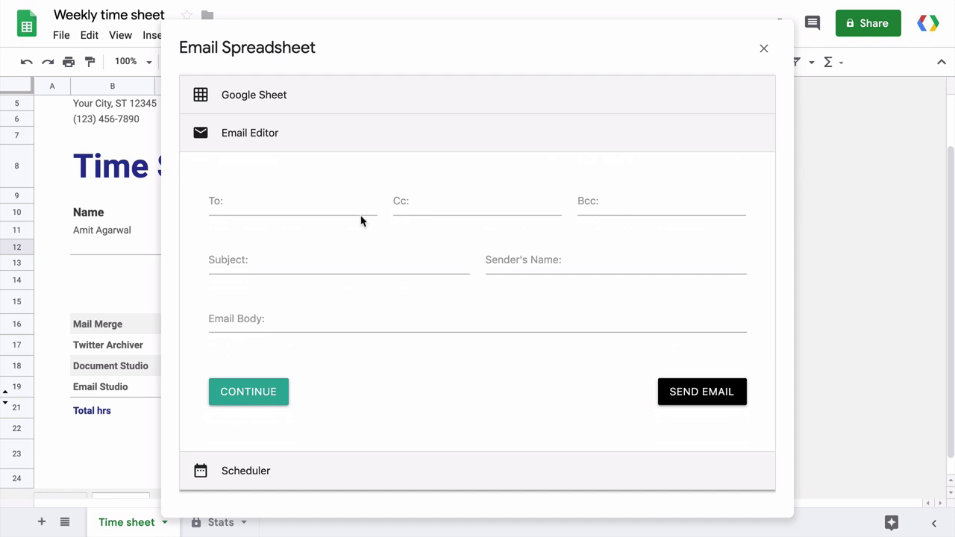
pyautogui.click(308, 204)
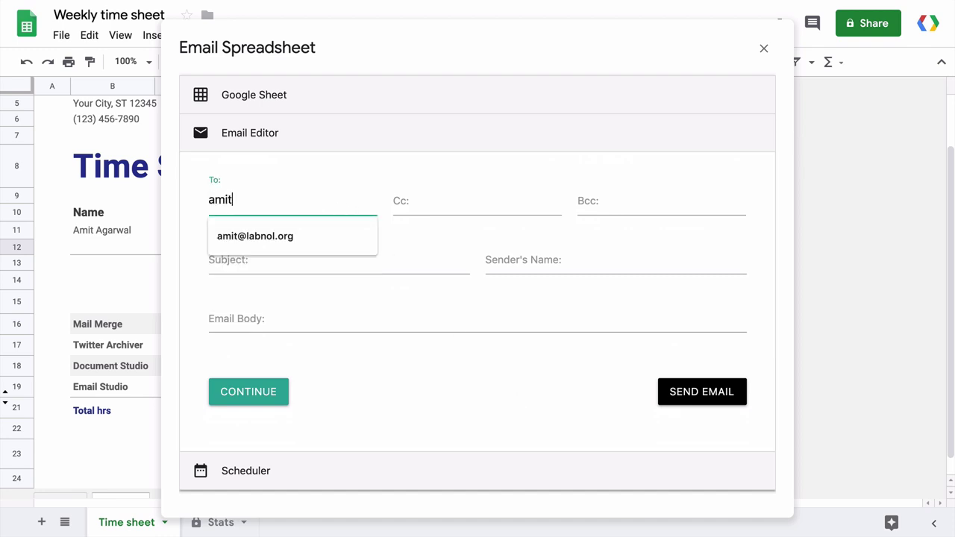
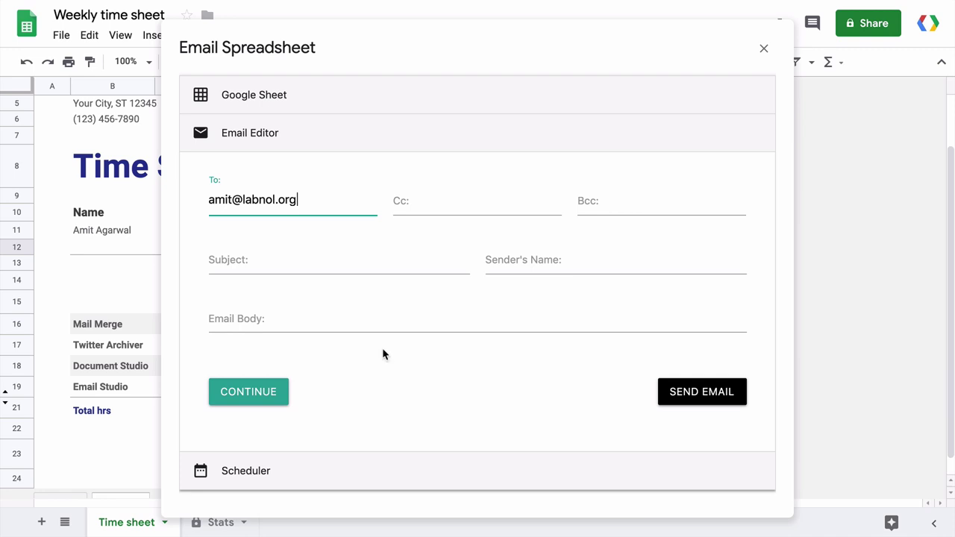
# Step: Build the subject as the {{Timesheet!D11}} cell placeholder
pyautogui.click(320, 264)
pyautogui.write('Timesheet')
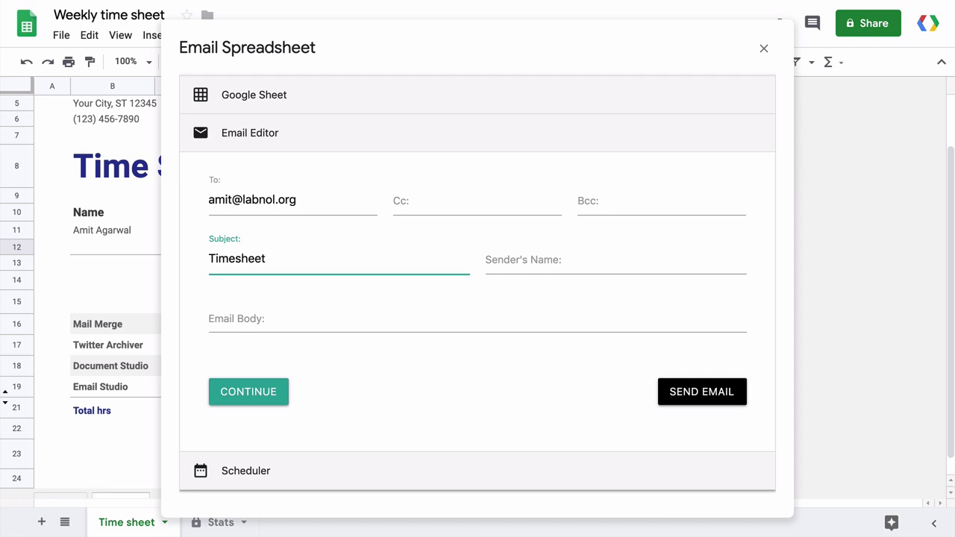
pyautogui.write('!D11')
pyautogui.write('}}')
pyautogui.click(209, 259)
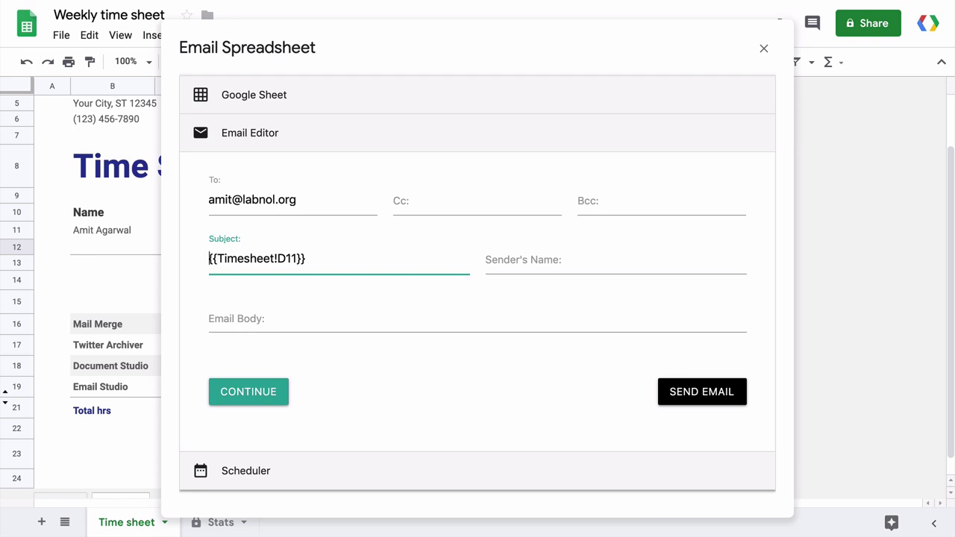
# Step: Correct the subject's sheet name and enter the sender's name
pyautogui.click(244, 258)
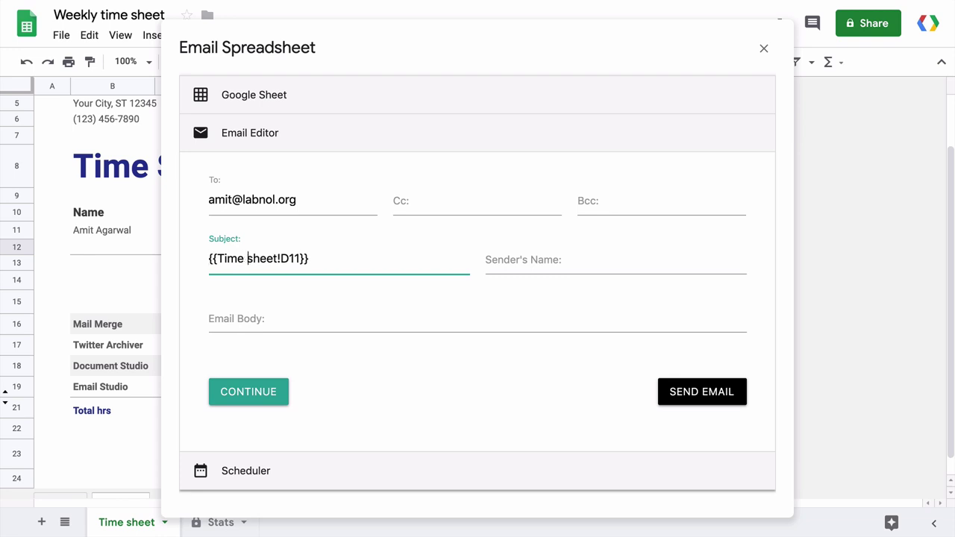
pyautogui.click(542, 253)
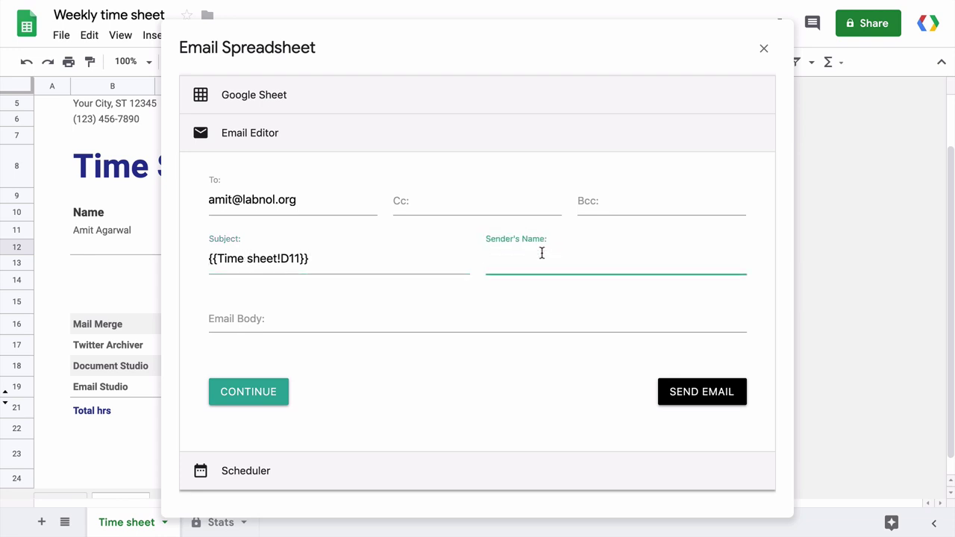
# Step: Write the body 'Hello,', 'Here's the timesheet for {{Time sheet!D11}}' and 'Time sheet!B8:I24'
pyautogui.click(456, 312)
pyautogui.write('Hello,')
pyautogui.press('Return')
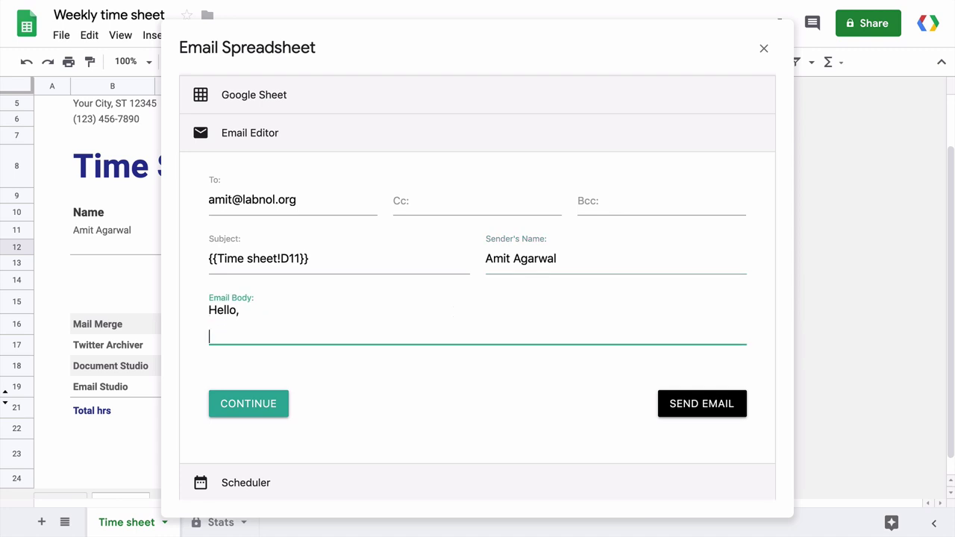
pyautogui.write("Here's the timesheet for ")
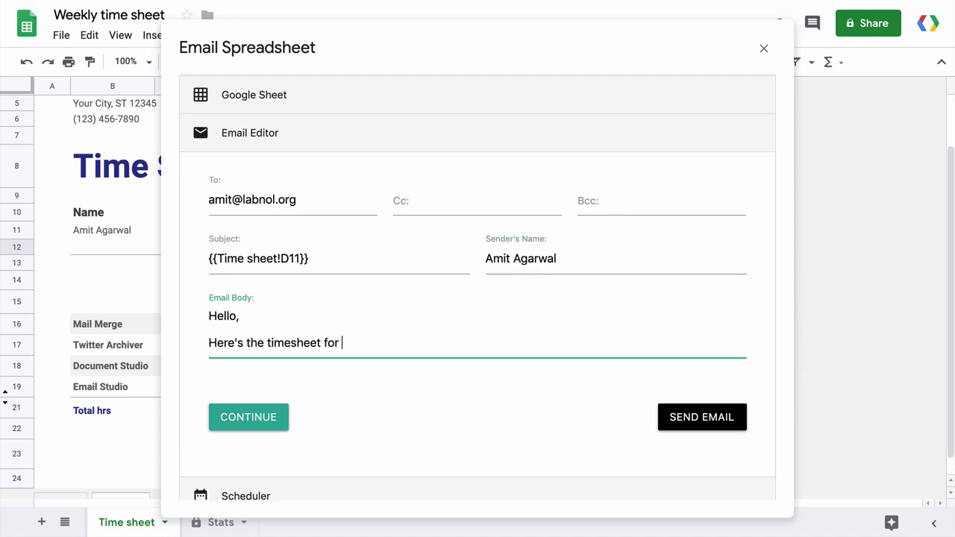
pyautogui.write('{{Time sheet!D11}}')
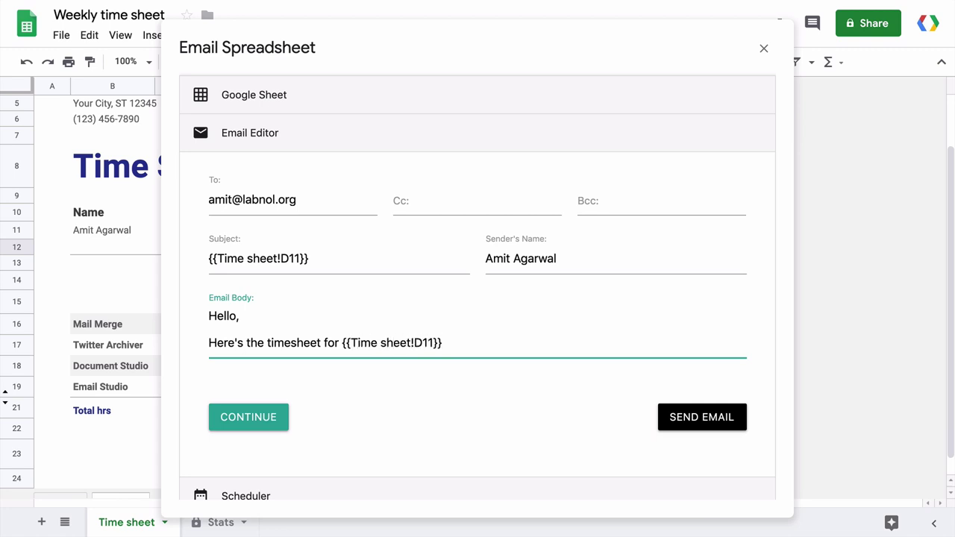
pyautogui.press('Return')
pyautogui.press('Return')
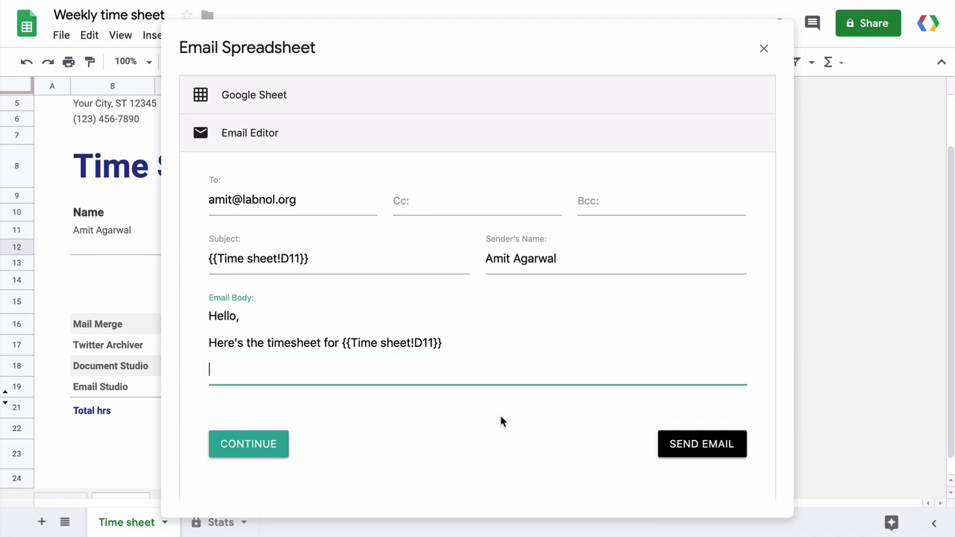
pyautogui.write('Time sheet!B8:')
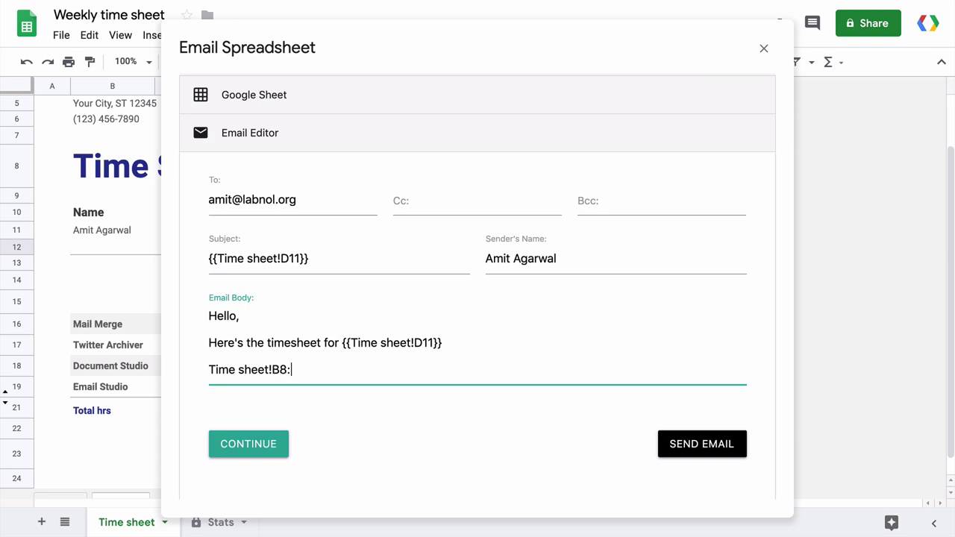
pyautogui.write('I24')
# Step: Wrap the body's range line as {{Time sheet!B8:I24}}
pyautogui.click(209, 369)
pyautogui.write('{{')
pyautogui.click(326, 369)
pyautogui.write('}}')
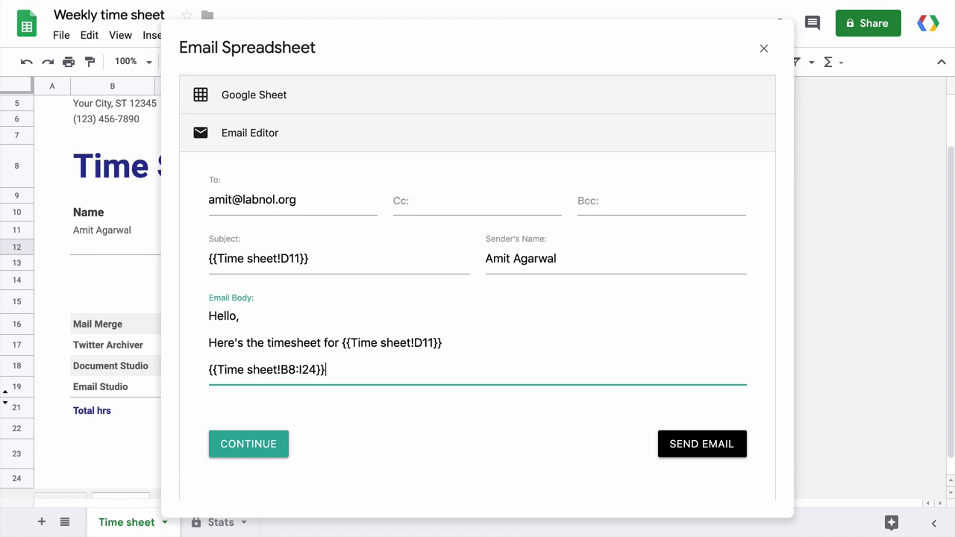
# Step: Bold 'timesheet' with <b></b> tags and send the test email
pyautogui.doubleClick(279, 339)
pyautogui.press('Left')
pyautogui.write('<b>')
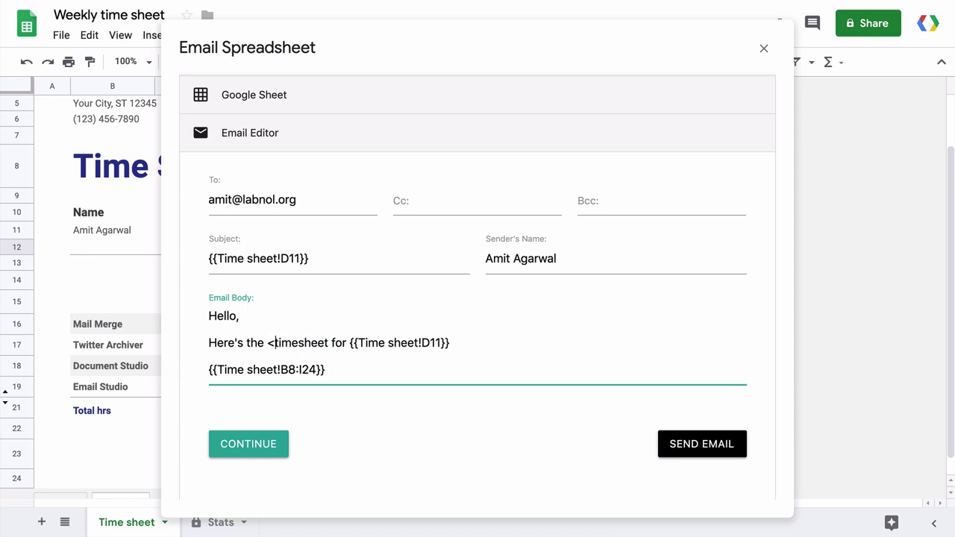
pyautogui.press('Right')
pyautogui.press('Right')
pyautogui.press('Right')
pyautogui.press('Right')
pyautogui.press('Right')
pyautogui.press('Right')
pyautogui.press('Right')
pyautogui.press('Right')
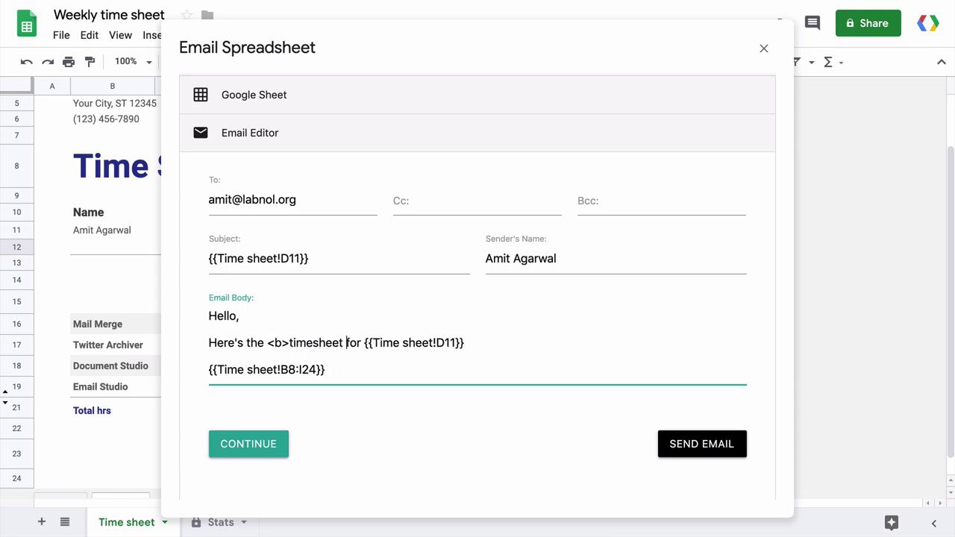
pyautogui.write('</b>')
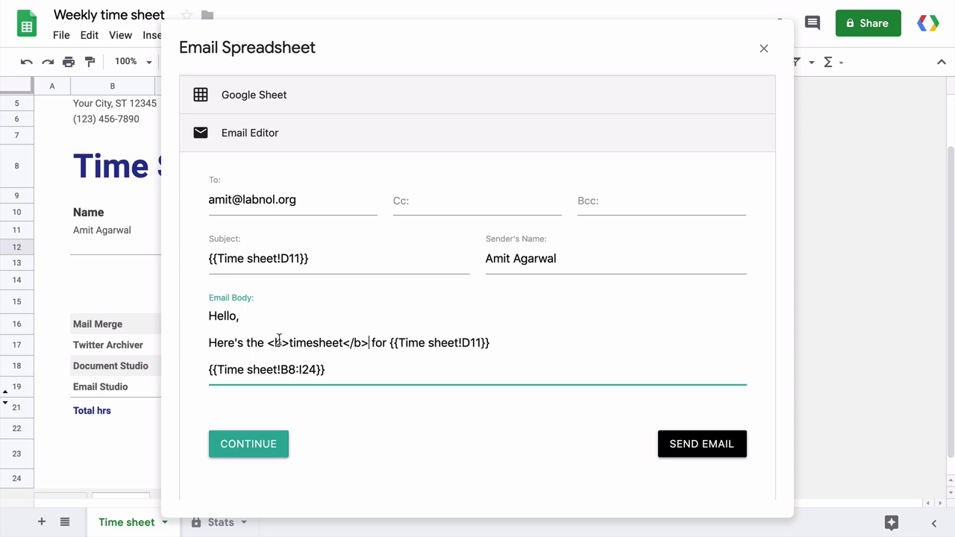
pyautogui.click(364, 436)
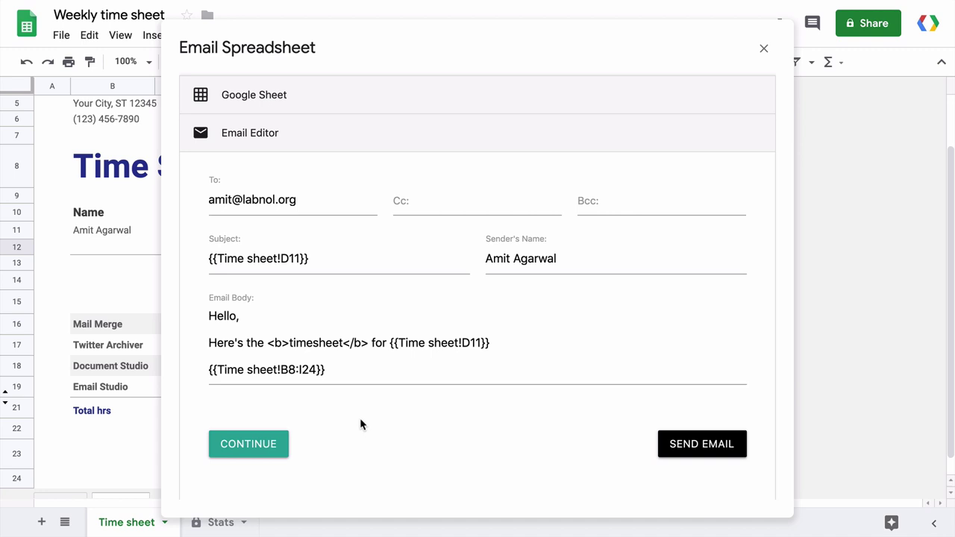
pyautogui.click(710, 445)
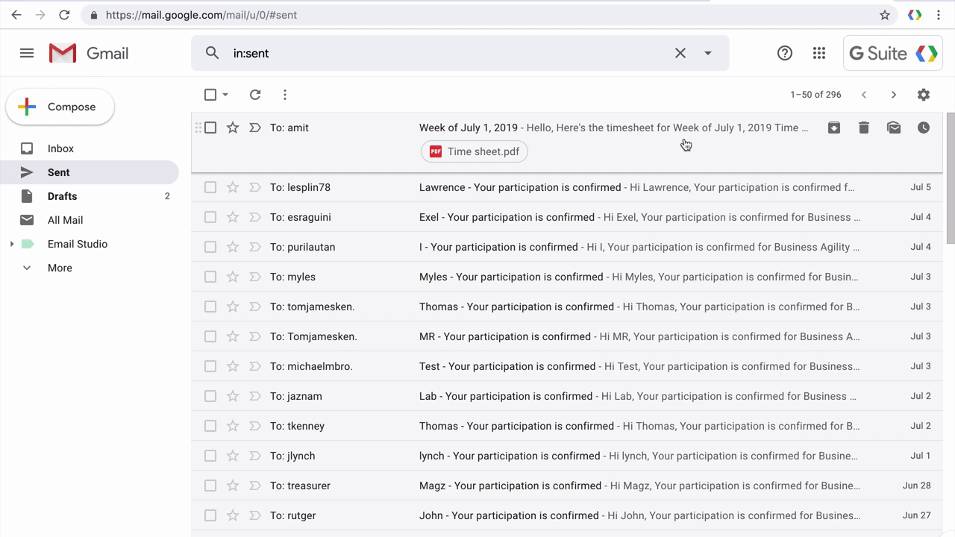
# Step: Open the sent 'Week of July 1, 2019' email and preview its Time sheet.pdf attachment
pyautogui.click(685, 144)
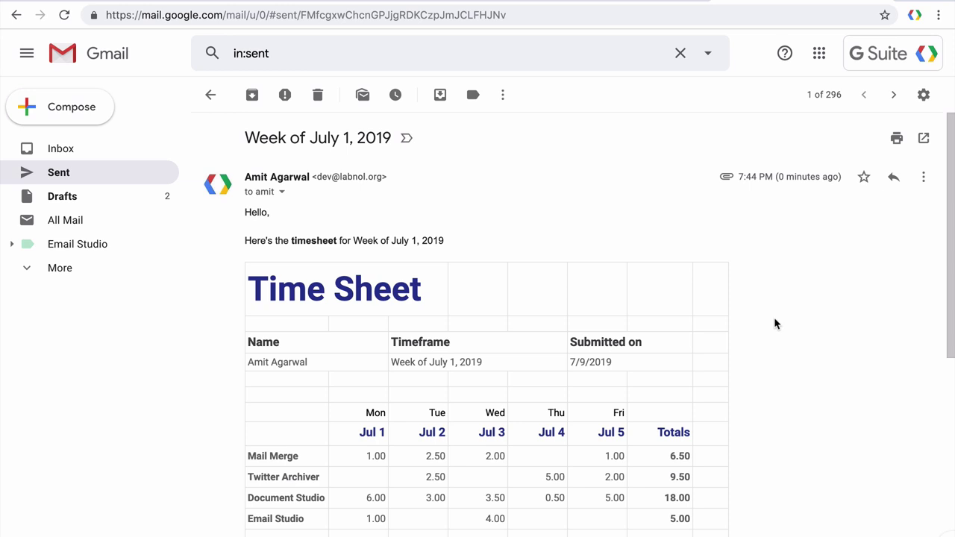
pyautogui.moveTo(310, 138); pyautogui.dragTo(389, 143)
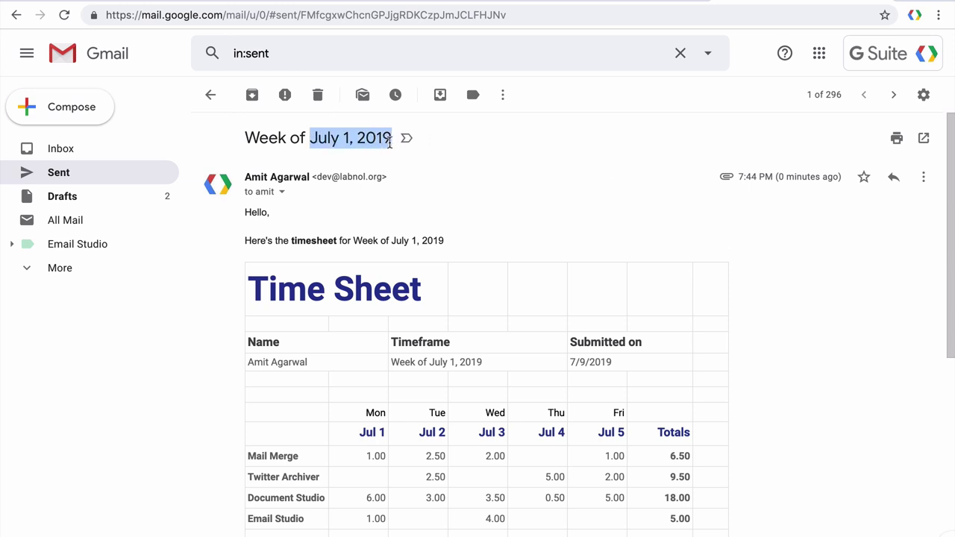
pyautogui.scroll(-3, 563, 269)
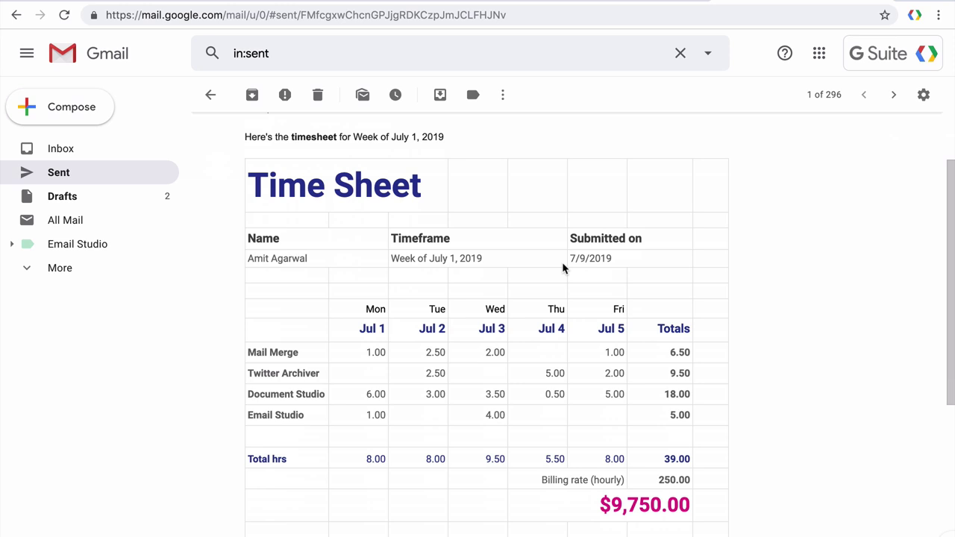
pyautogui.scroll(-8, 564, 269)
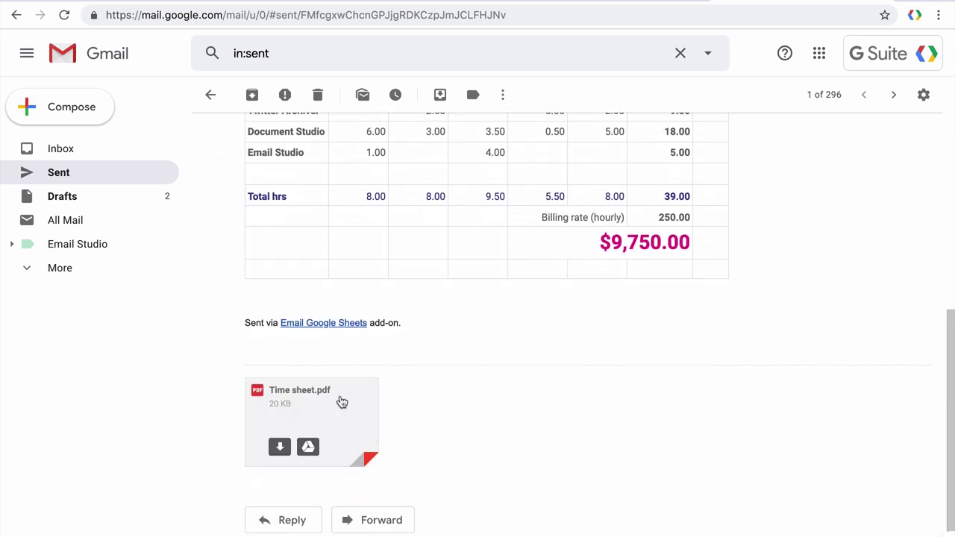
pyautogui.click(341, 403)
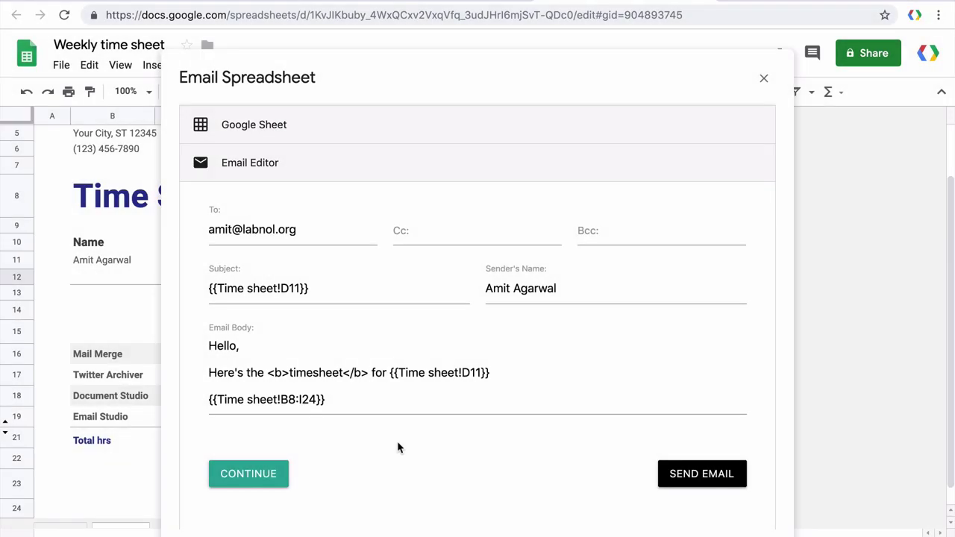
# Step: Set the scheduled email's start date to 07/10/2019
pyautogui.click(248, 475)
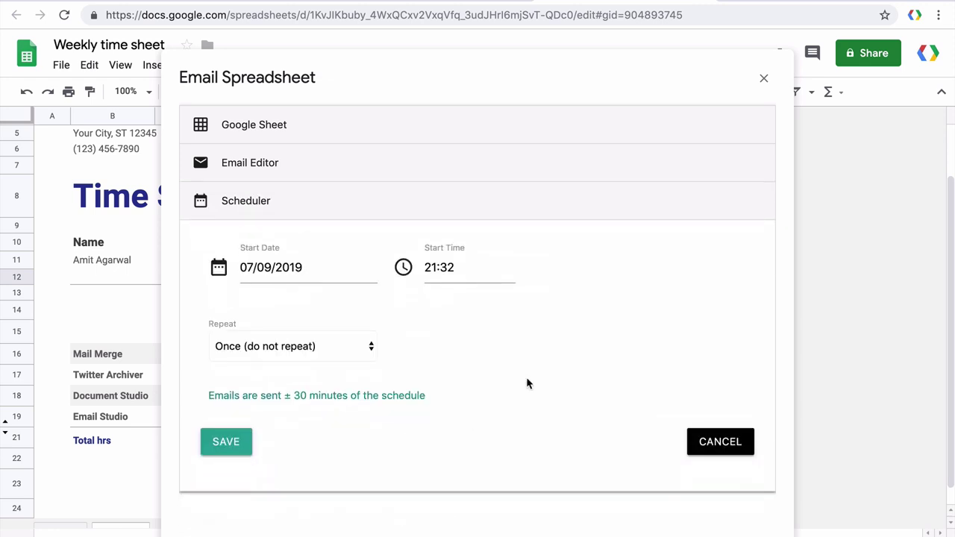
pyautogui.click(323, 258)
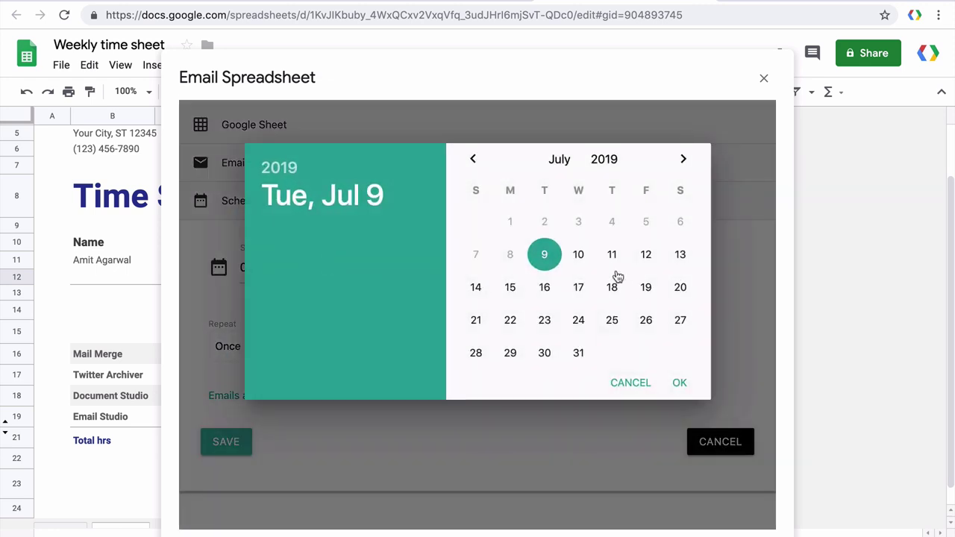
pyautogui.click(579, 255)
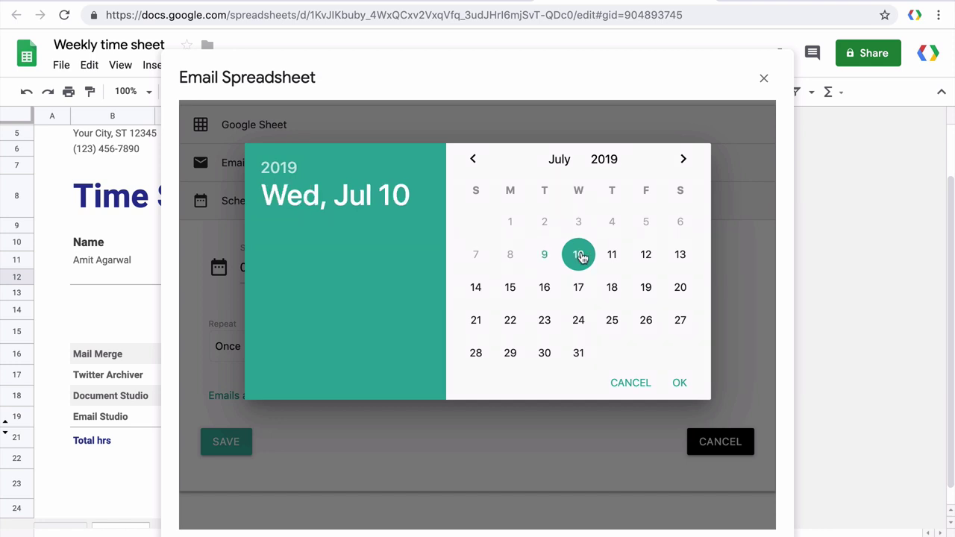
pyautogui.click(682, 384)
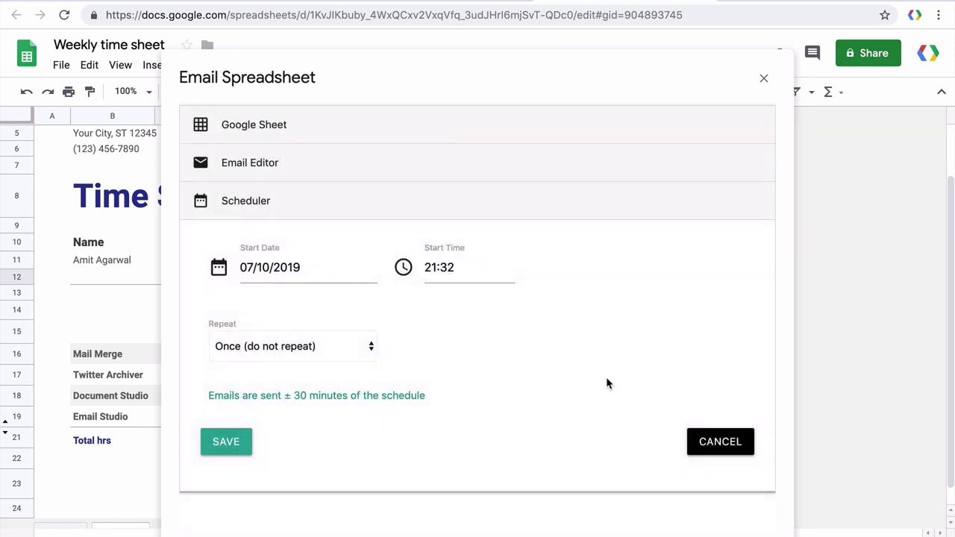
# Step: Change the start time from 21:32 to 09:00
pyautogui.click(472, 271)
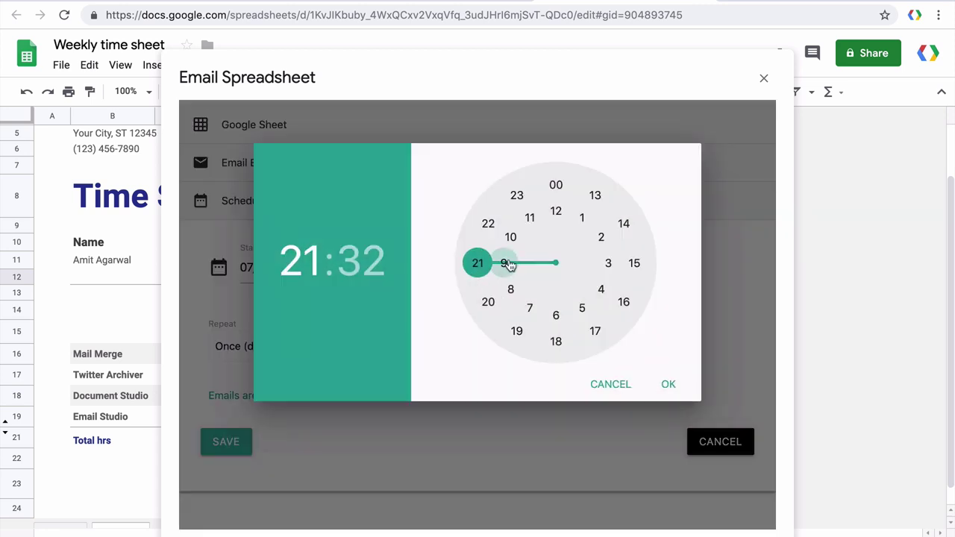
pyautogui.click(506, 263)
pyautogui.click(550, 185)
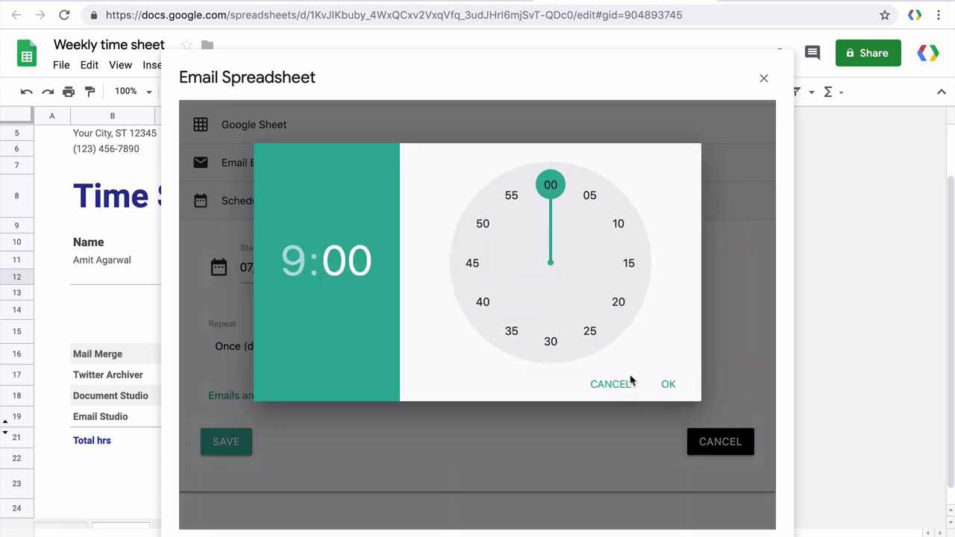
pyautogui.click(666, 385)
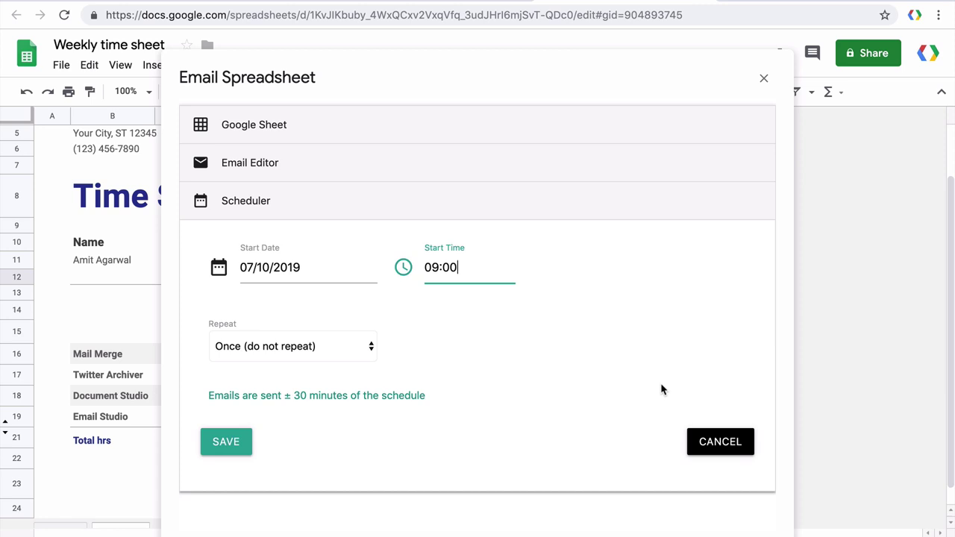
pyautogui.click(365, 346)
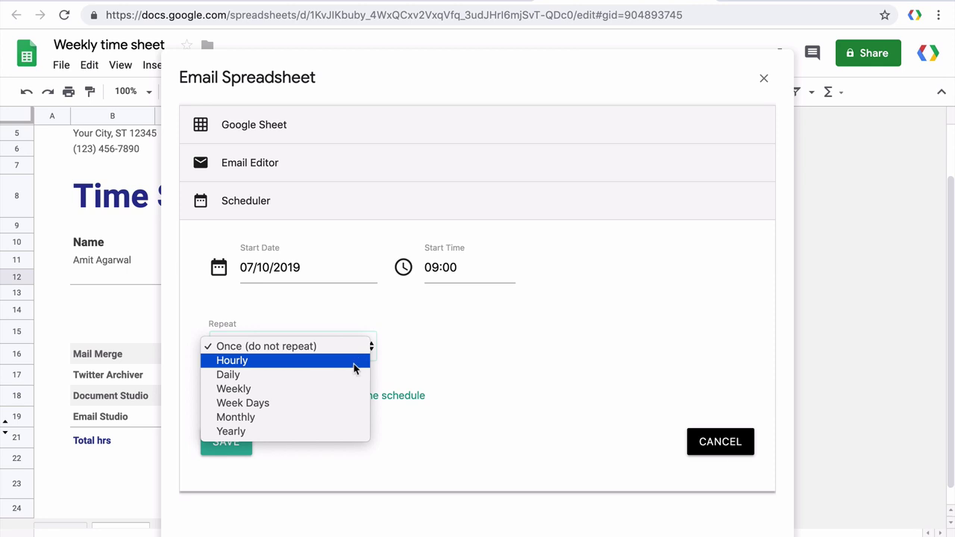
# Step: Make the email repeat Weekly every 1 week, on Friday instead of Monday
pyautogui.click(345, 393)
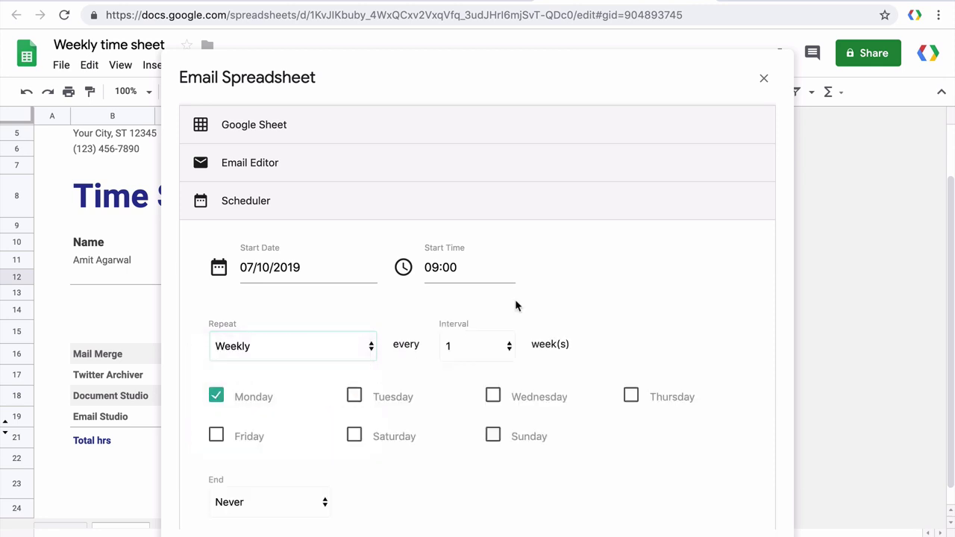
pyautogui.scroll(-2, 626, 280)
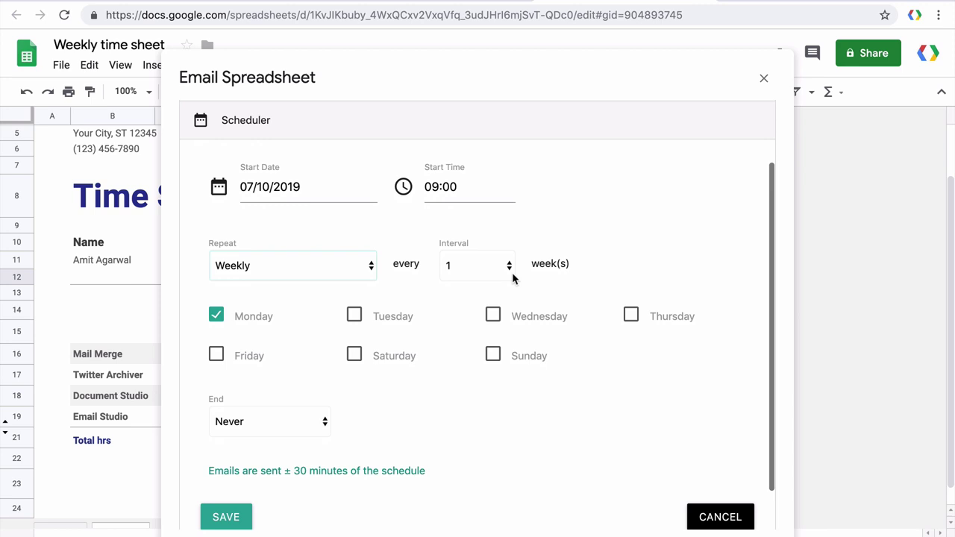
pyautogui.click(500, 267)
pyautogui.click(496, 267)
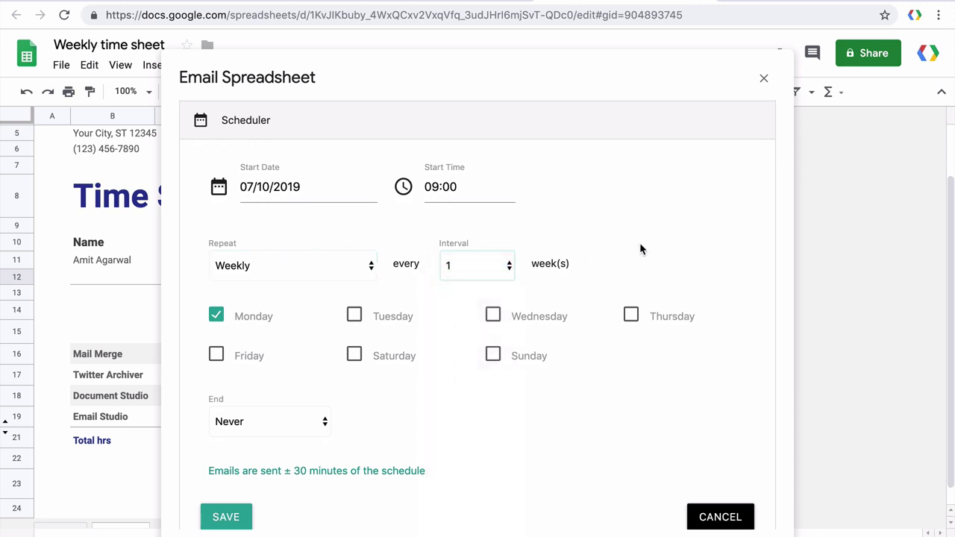
pyautogui.click(233, 318)
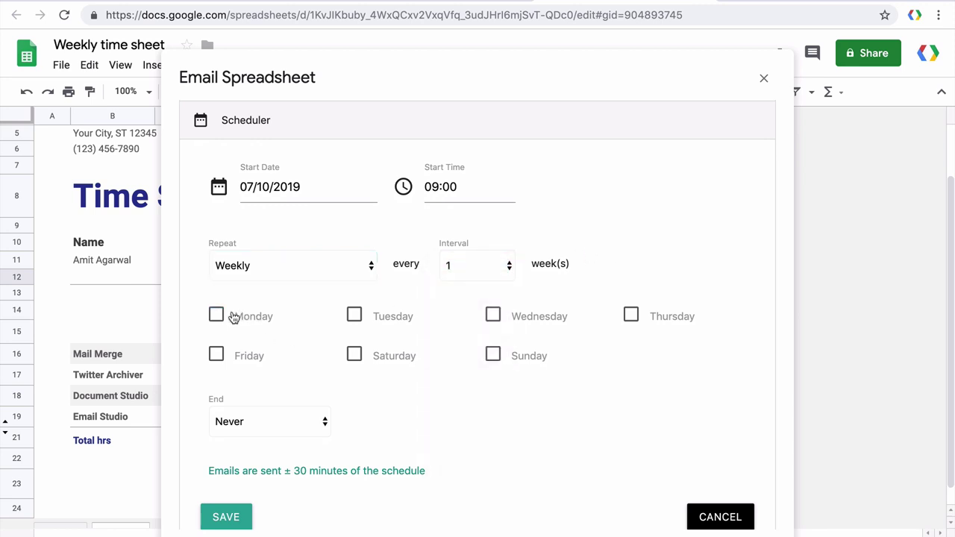
pyautogui.click(250, 357)
pyautogui.scroll(-1, 393, 410)
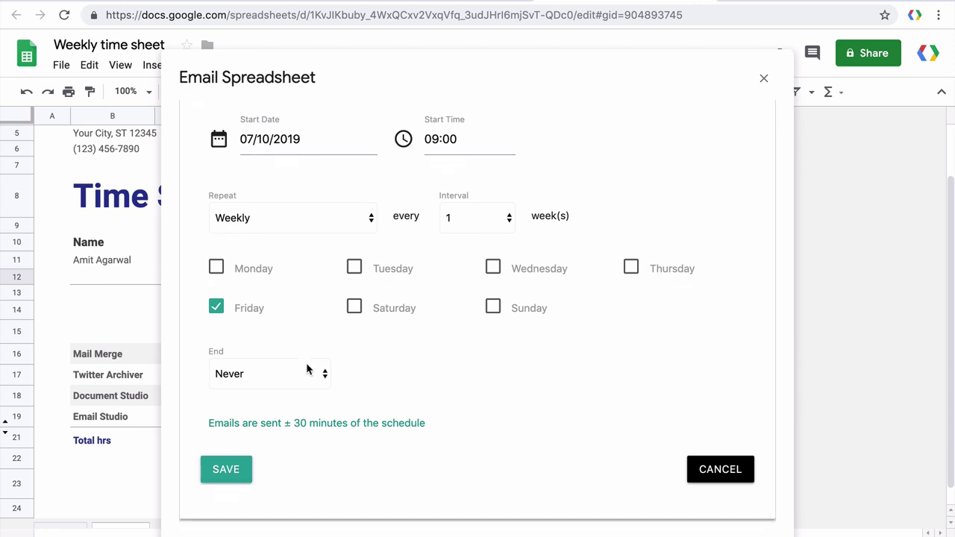
pyautogui.click(308, 370)
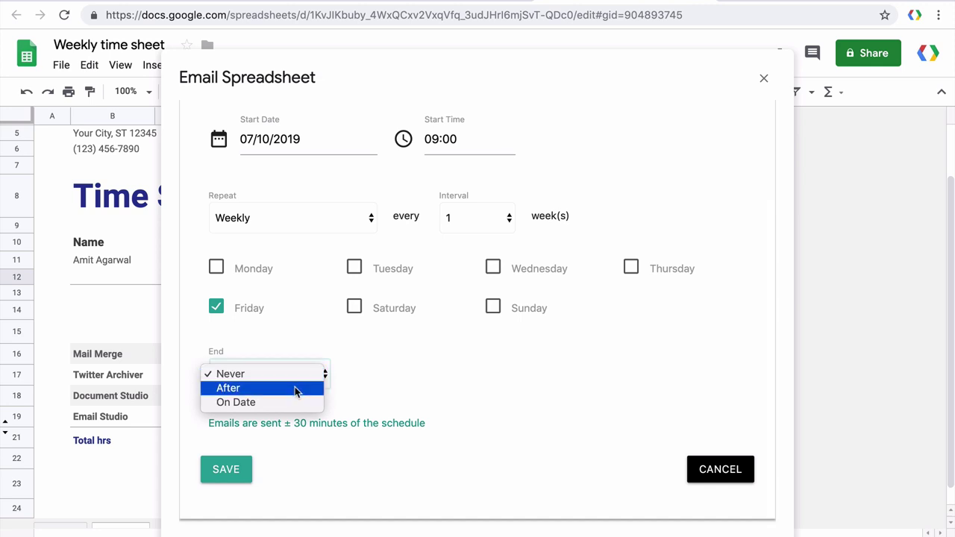
# Step: End the schedule On Date 12/11/2019 and save the email schedule
pyautogui.click(295, 387)
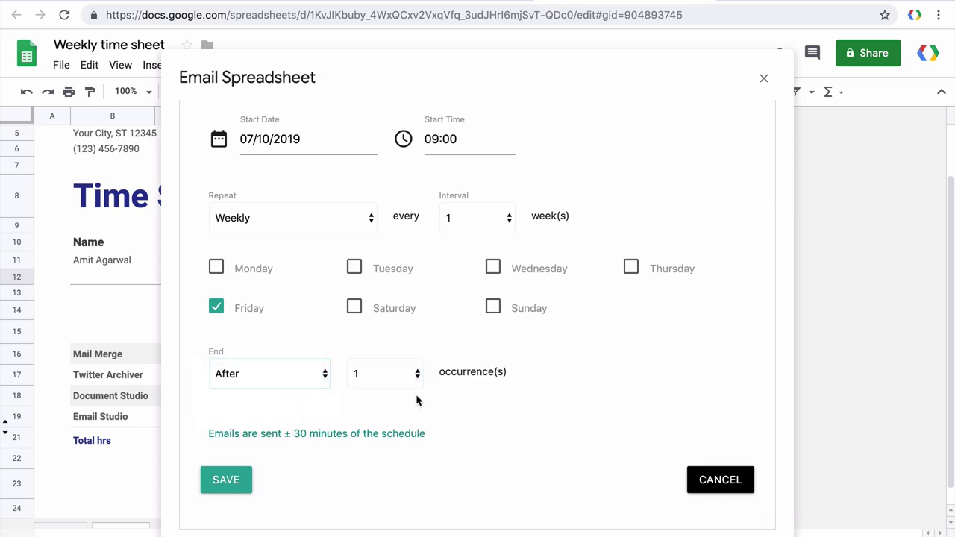
pyautogui.click(302, 377)
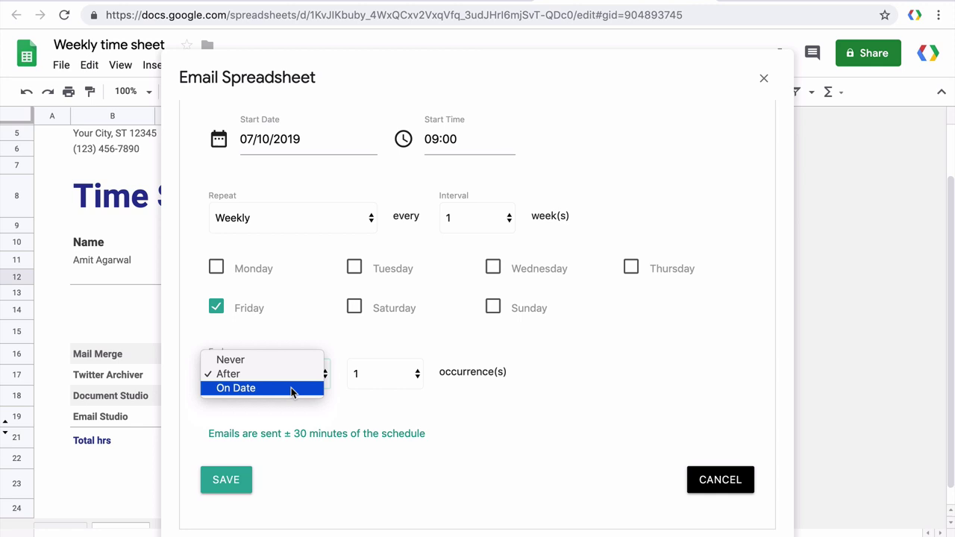
pyautogui.click(294, 390)
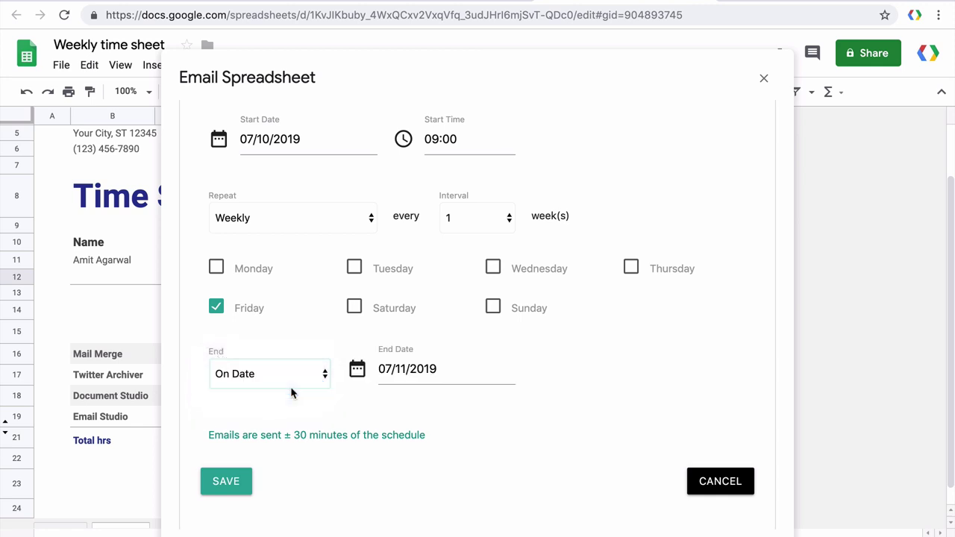
pyautogui.click(467, 379)
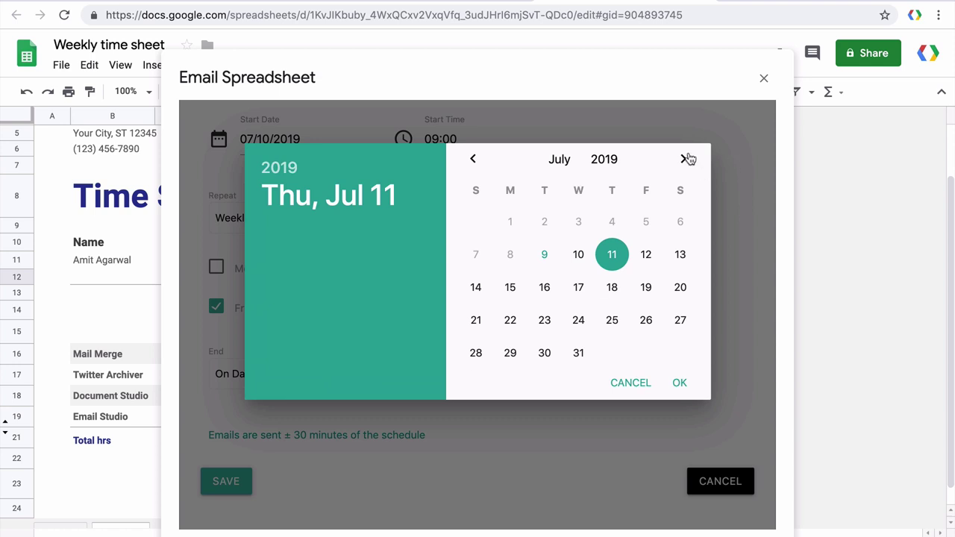
pyautogui.click(561, 159)
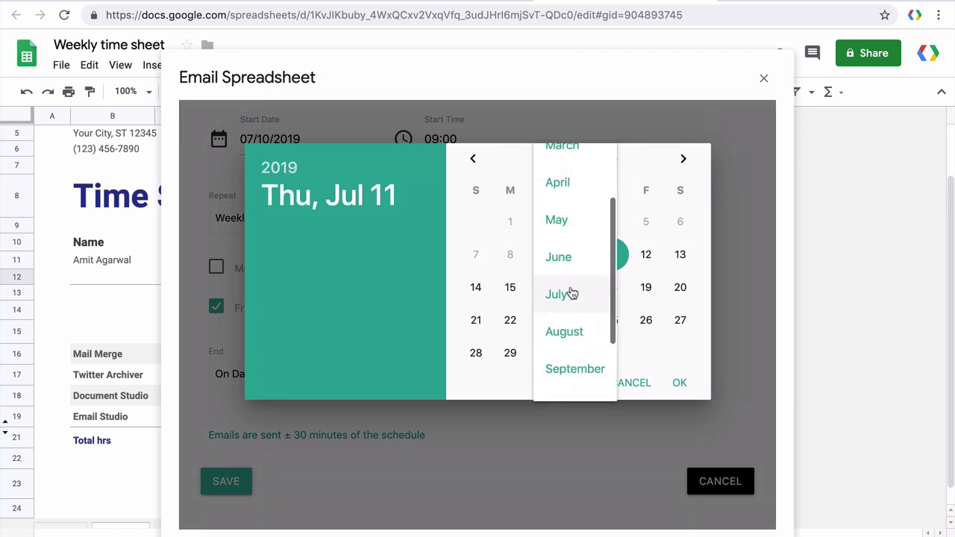
pyautogui.scroll(-2, 571, 292)
pyautogui.scroll(-1, 571, 292)
pyautogui.click(571, 380)
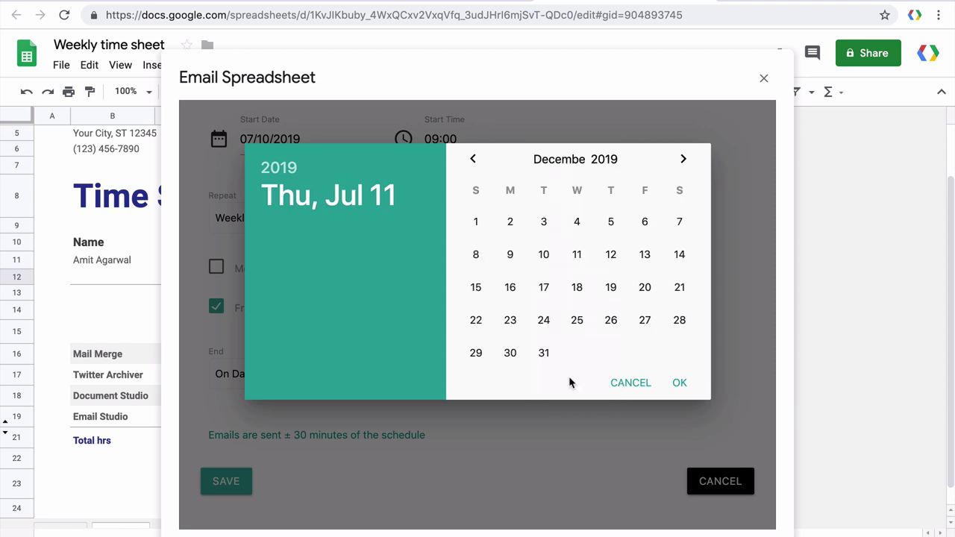
pyautogui.click(578, 256)
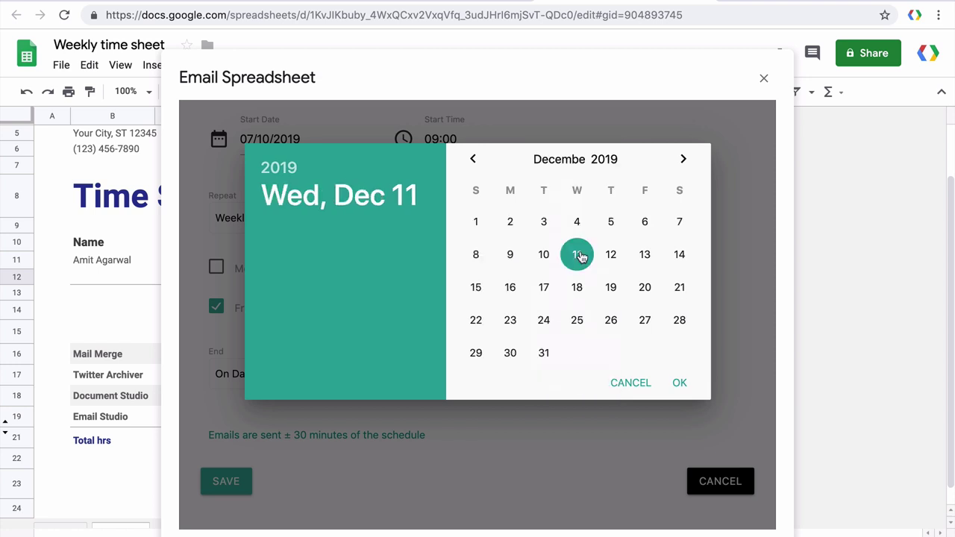
pyautogui.click(677, 382)
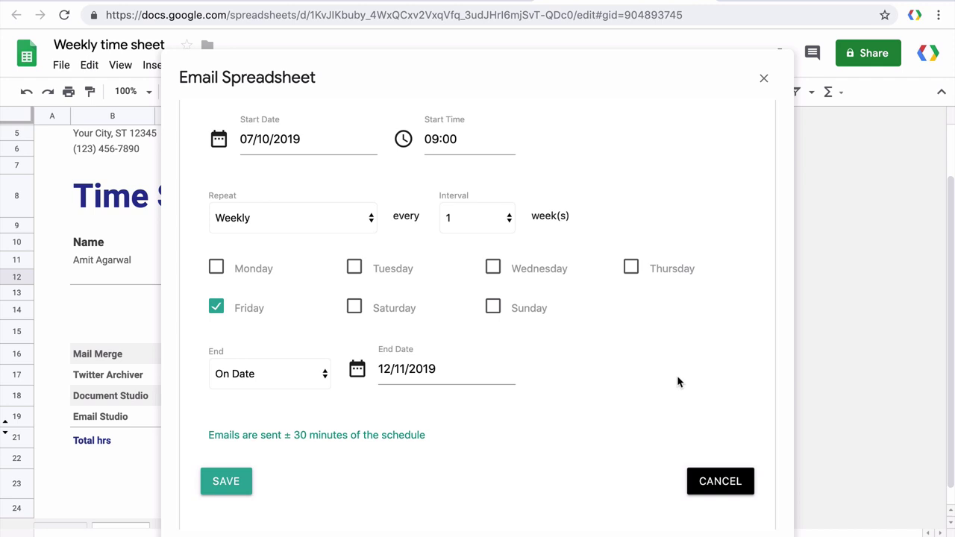
pyautogui.click(231, 479)
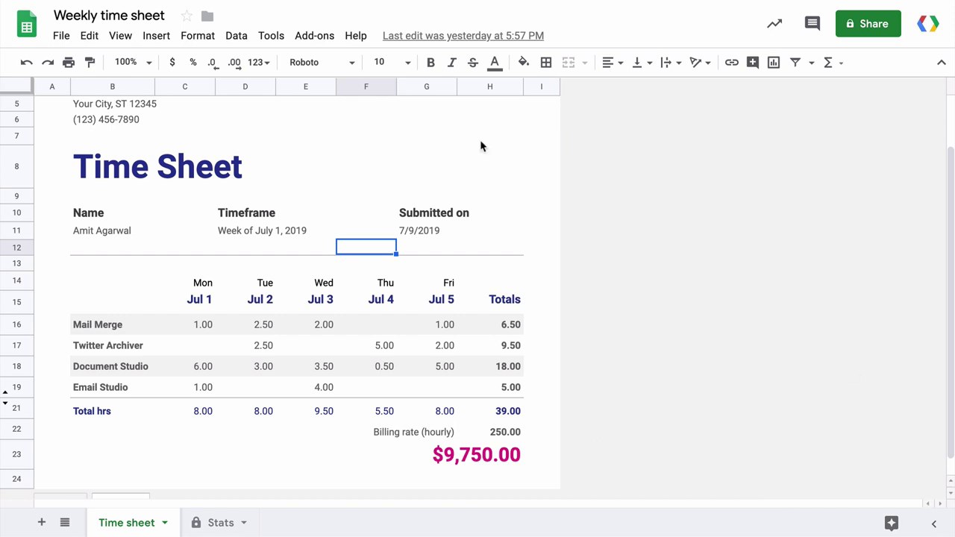
# Step: Open the Email Spreadsheets Rules list to view the weekly Friday rule
pyautogui.click(313, 35)
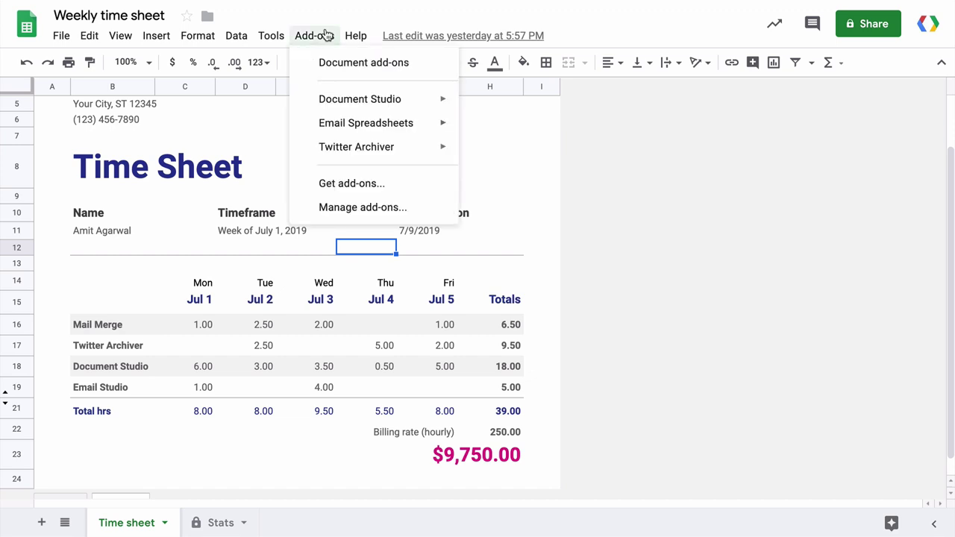
pyautogui.moveTo(392, 129)
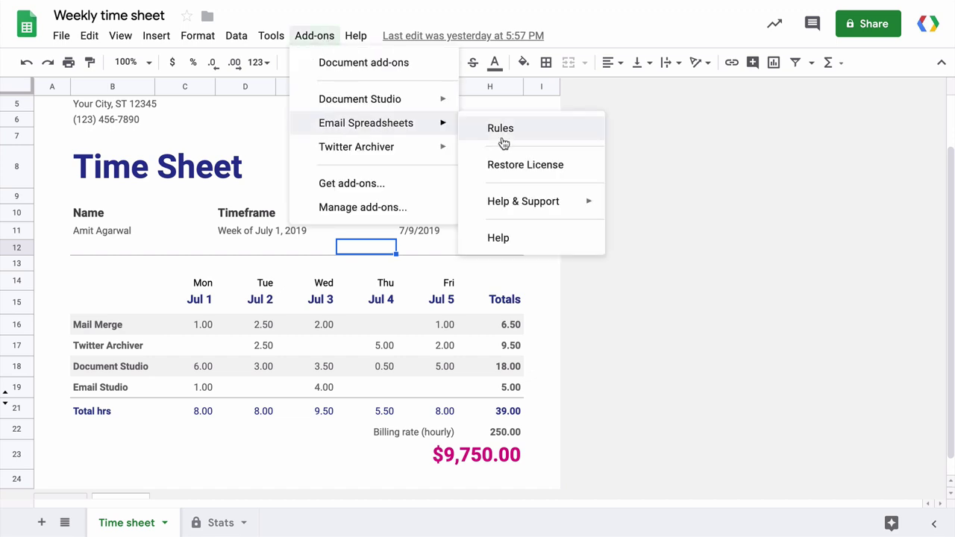
pyautogui.click(576, 132)
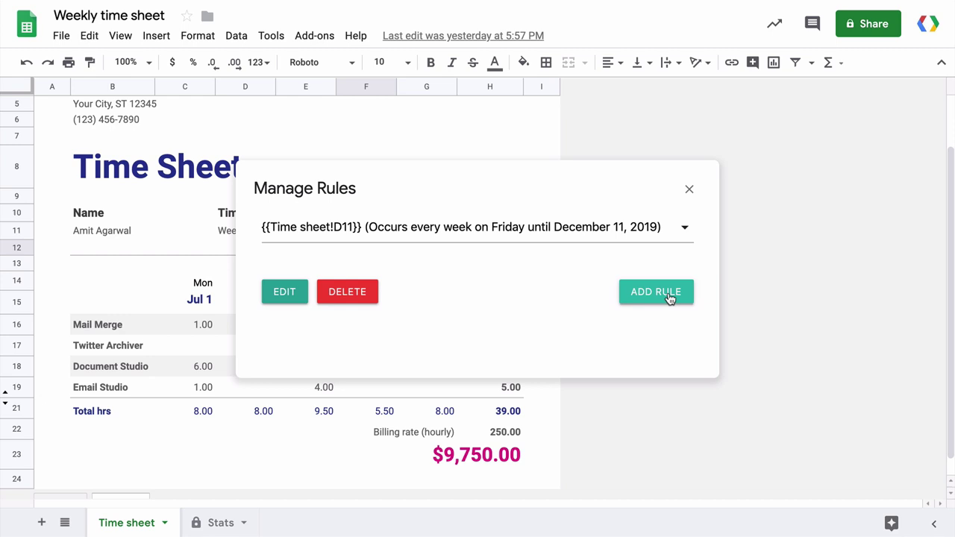
# Step: Close the Manage Rules dialog to return to the Weekly time sheet
pyautogui.click(695, 191)
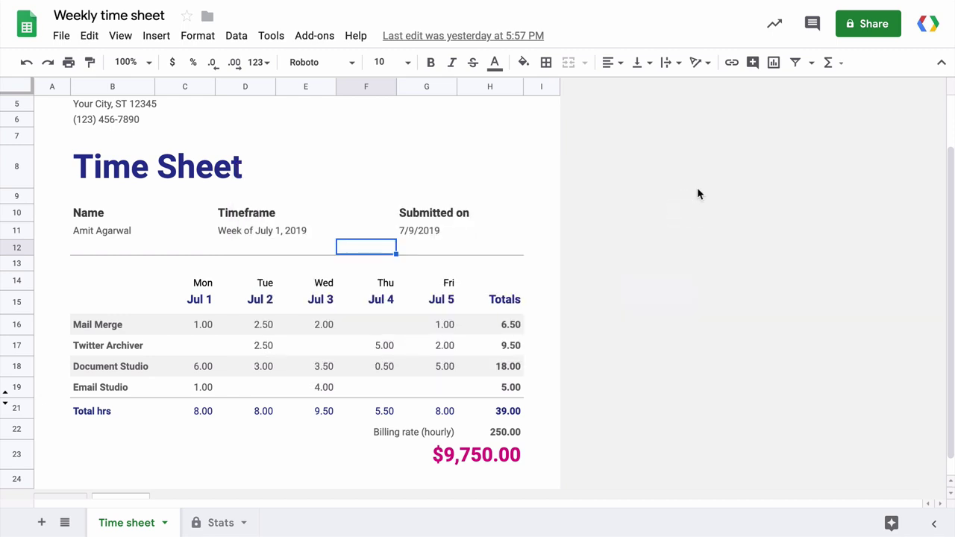